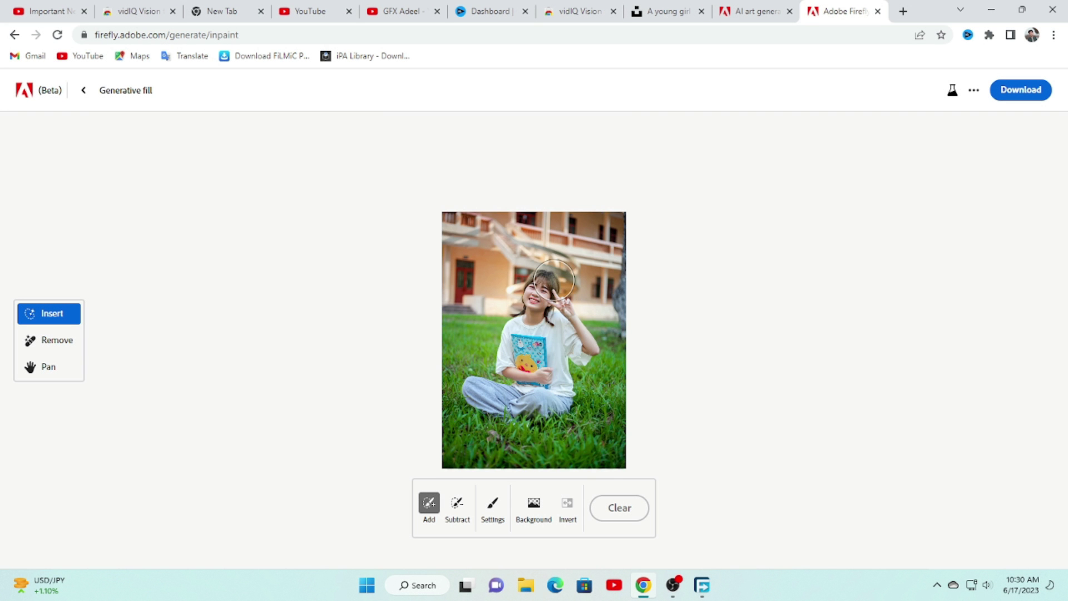
Zoom in and paint a mask across the girl's bangs with a smaller brush
scroll(554, 280, "up", 2)
scroll(554, 280, "up", 2)
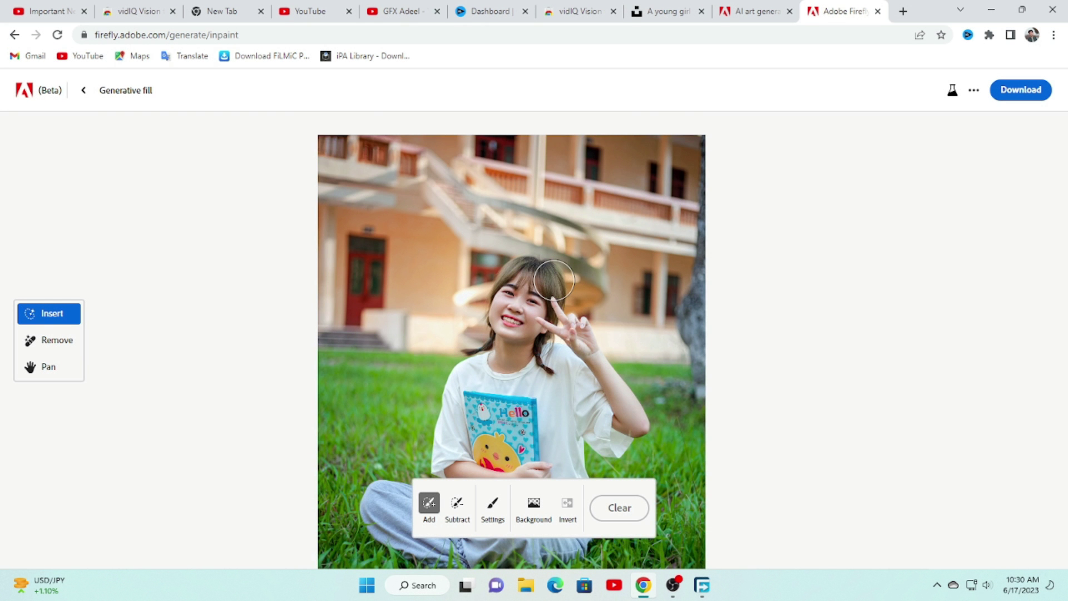
scroll(544, 270, "up", 3)
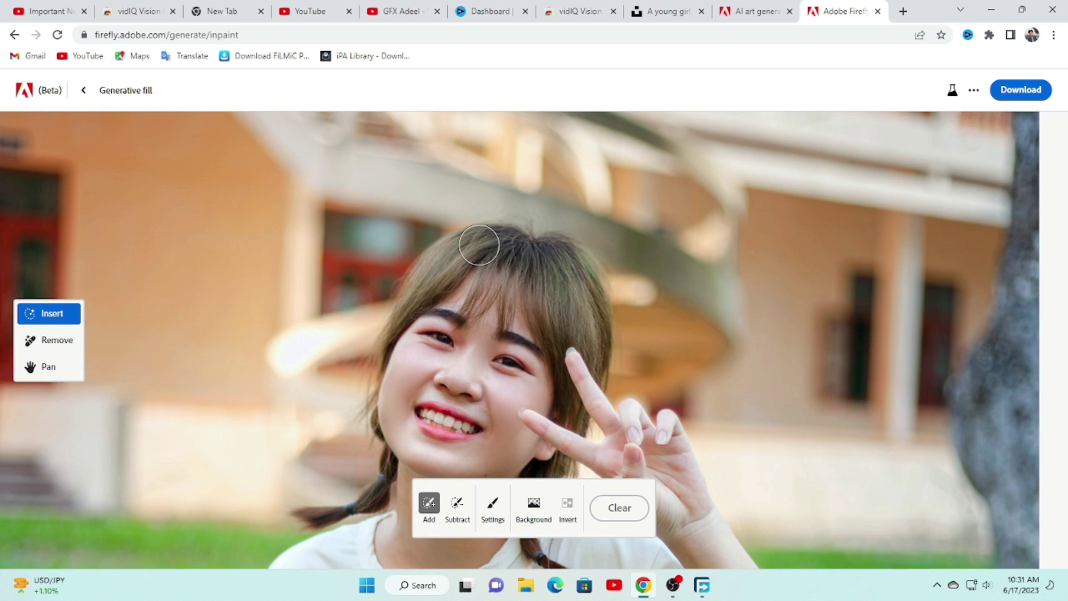
key("bracketleft")
key("bracketleft")
key("bracketleft")
key("bracketleft")
key("bracketleft")
mouse_move(416, 267)
left_mouse_down()
mouse_move(584, 311)
mouse_move(416, 275)
left_mouse_up()
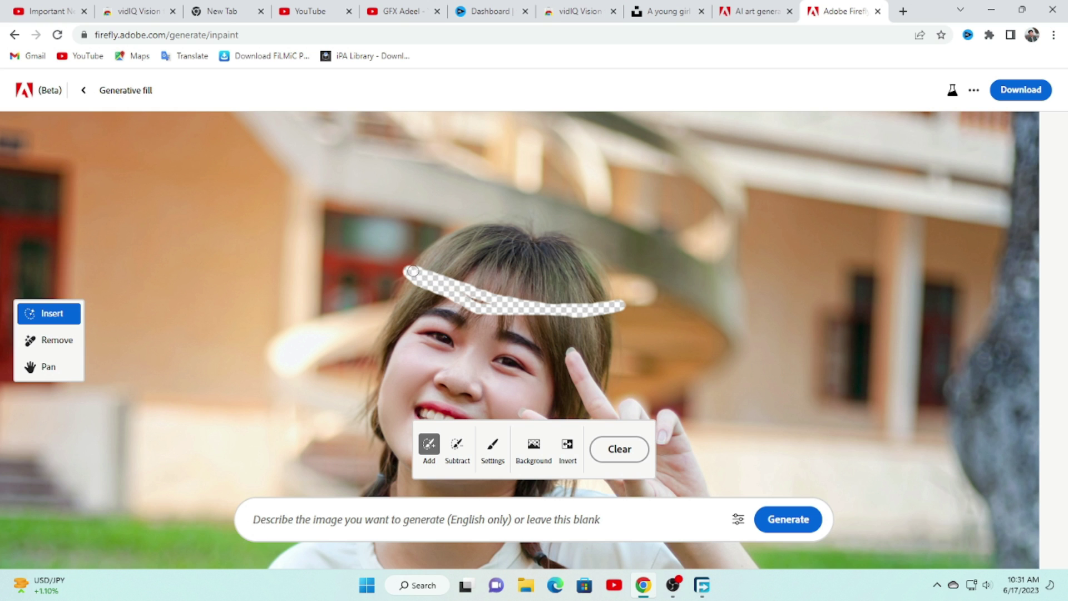
left_click_drag(608, 311, 406, 279)
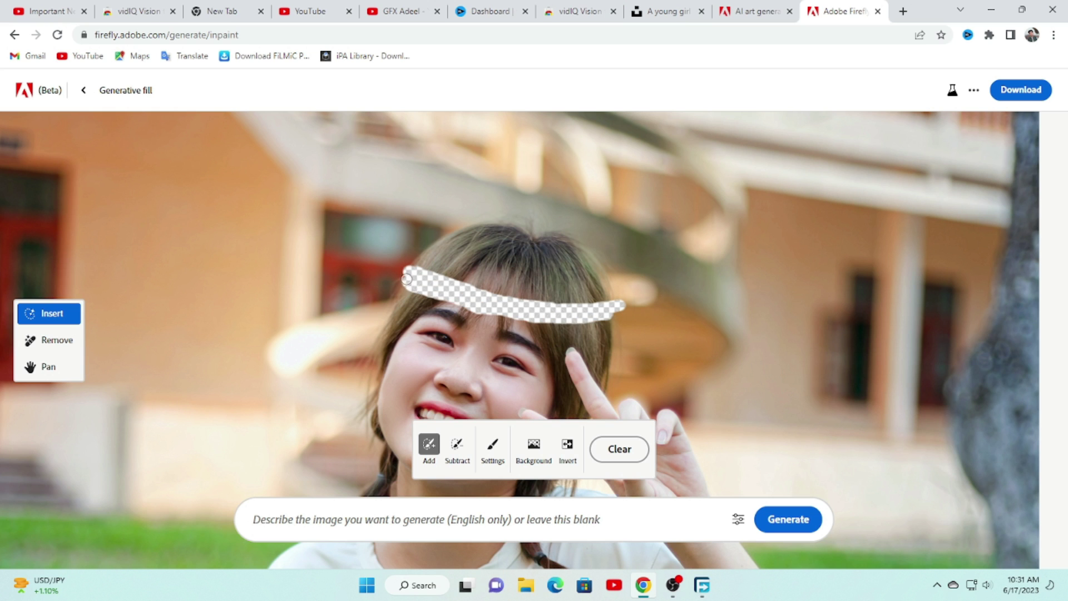
Generate fills for the masked bangs from the prompt 'FLOWER CROWN'
left_click(431, 518)
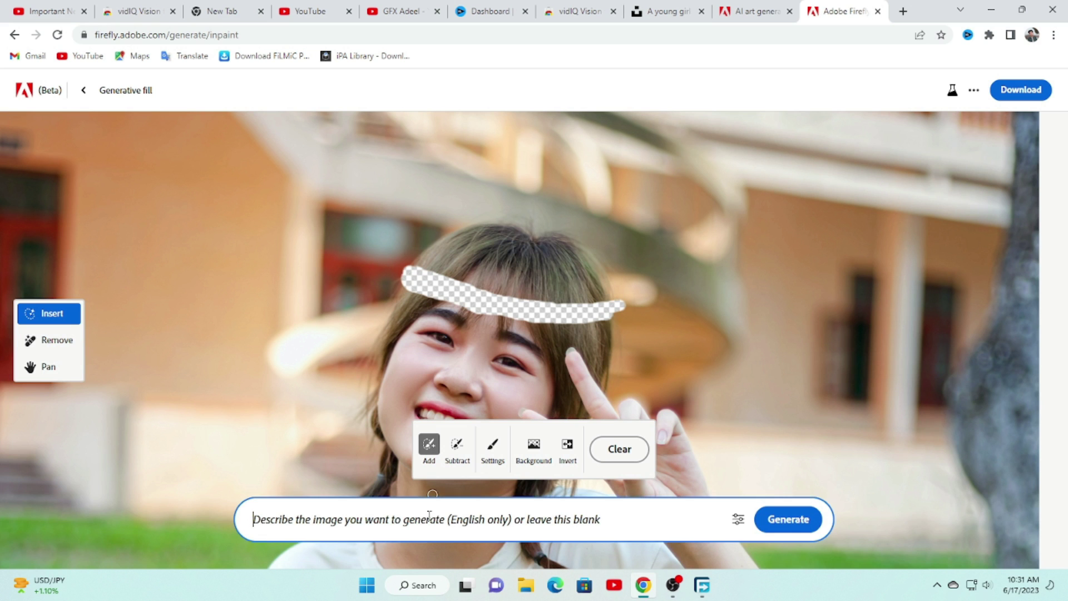
type("ADD FLOWER CROWN")
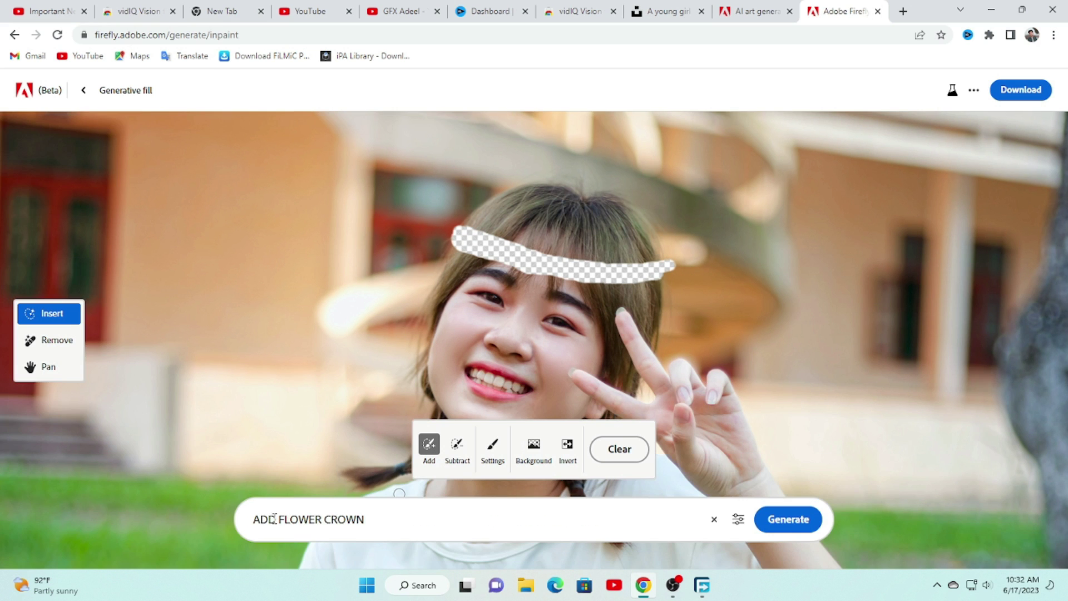
double_click(274, 518)
key("BackSpace")
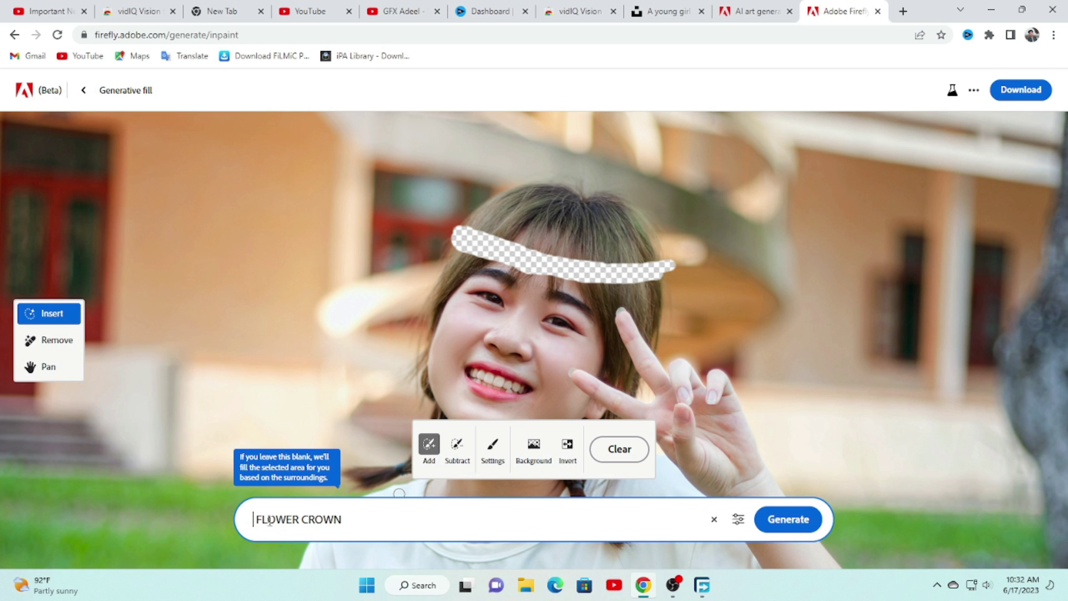
left_click(785, 519)
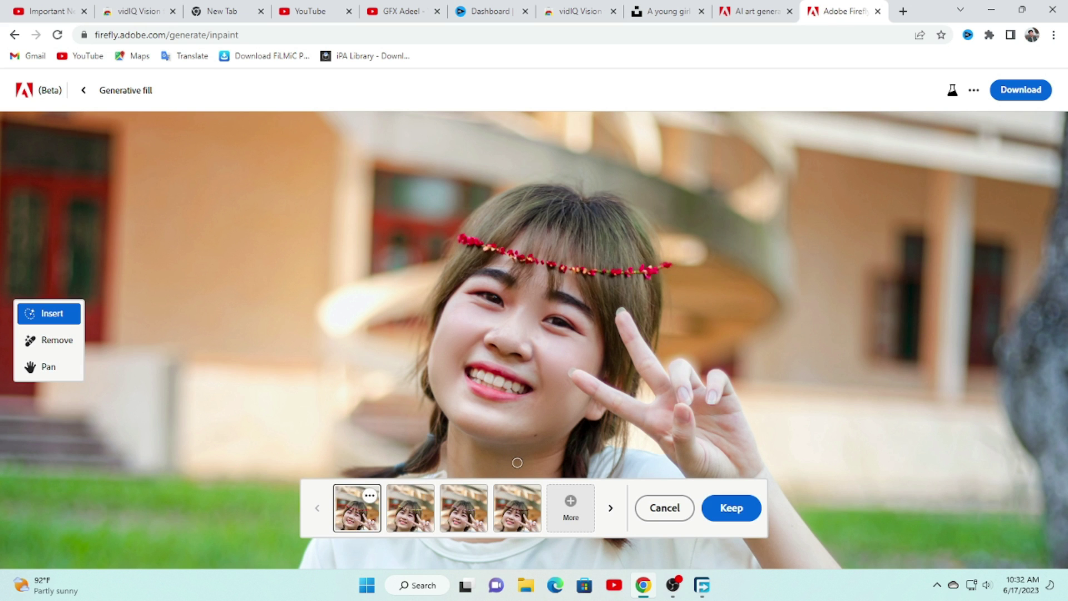
Compare the crown variations, keep the yellow-and-white daisy crown, and zoom out to the full photo
left_click(421, 523)
left_click(459, 523)
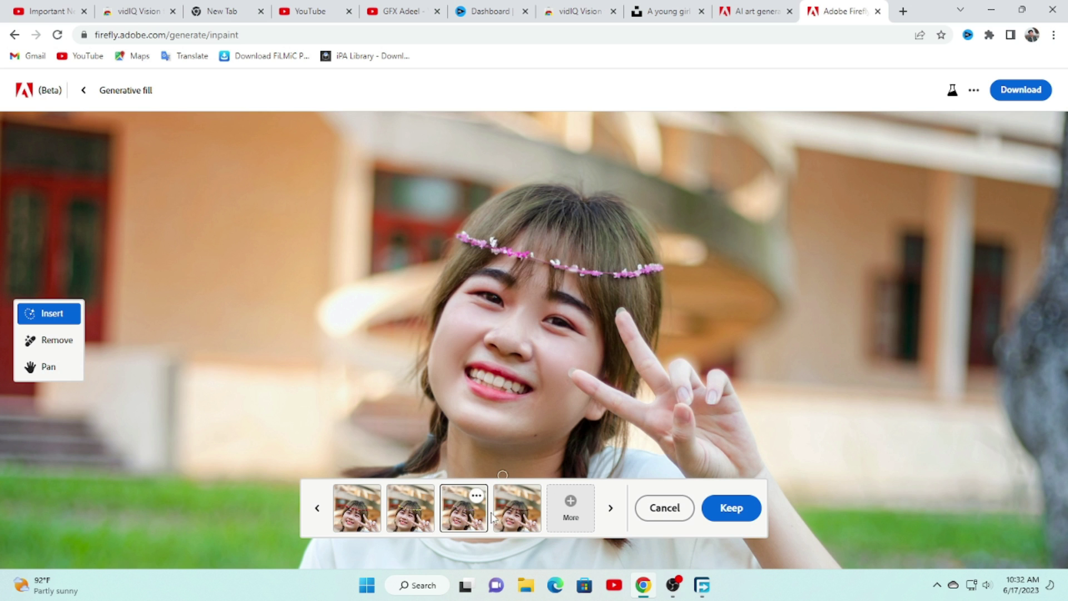
left_click(526, 518)
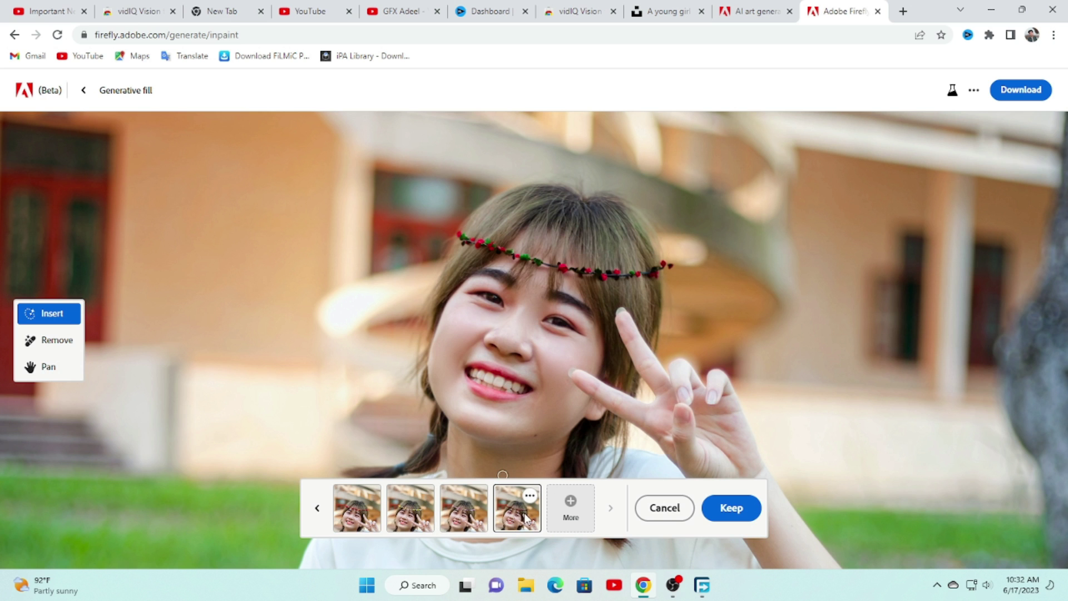
left_click(402, 523)
left_click(363, 519)
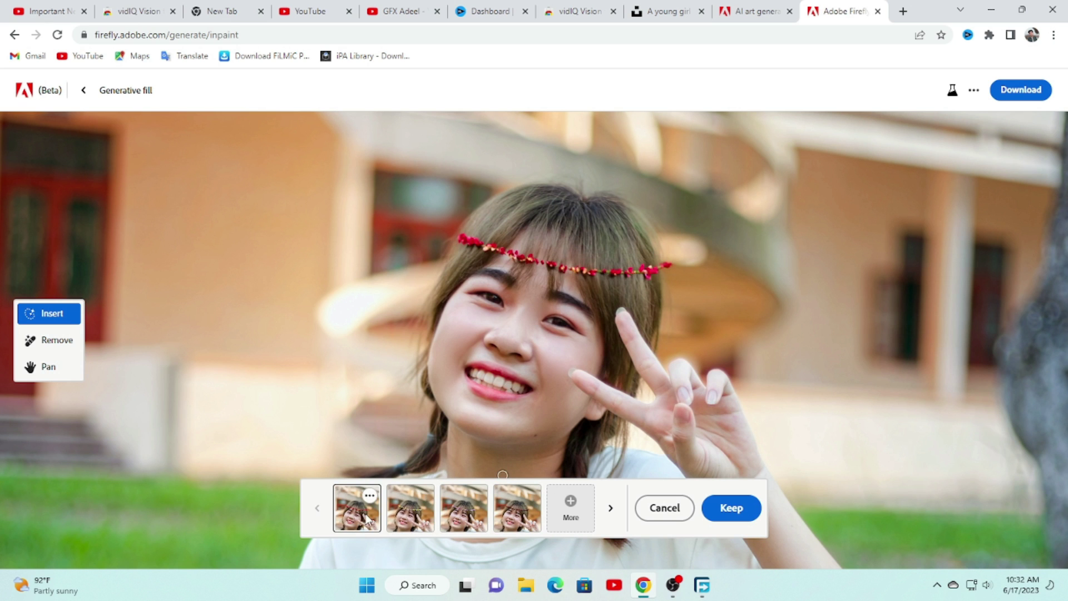
left_click(410, 524)
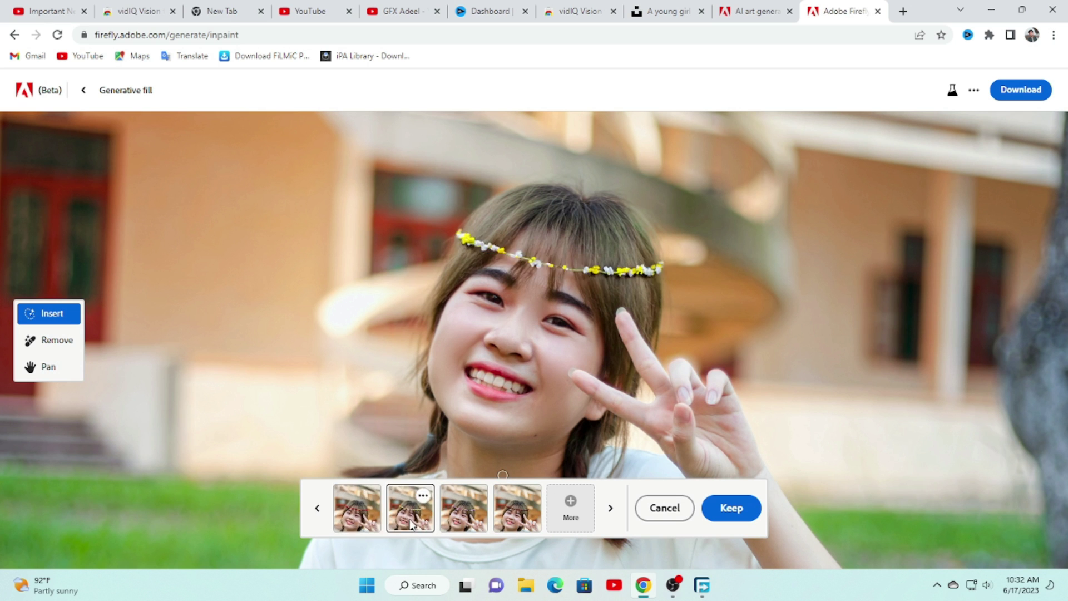
left_click(731, 508)
scroll(529, 328, "down", 3)
scroll(528, 324, "down", 2)
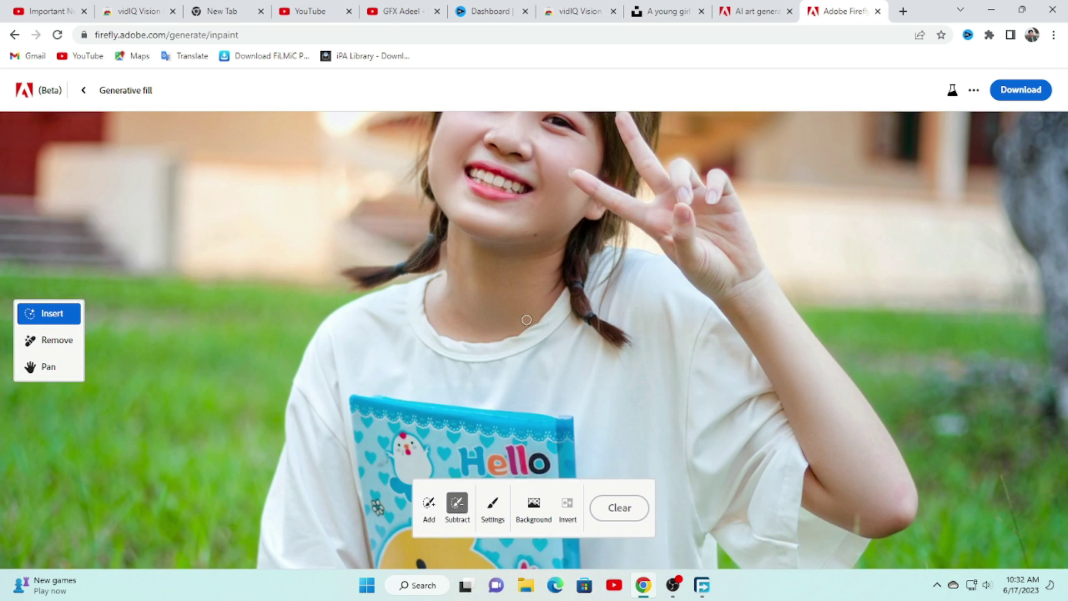
scroll(528, 324, "down", 2)
scroll(530, 315, "down", 1)
scroll(531, 315, "up", 5)
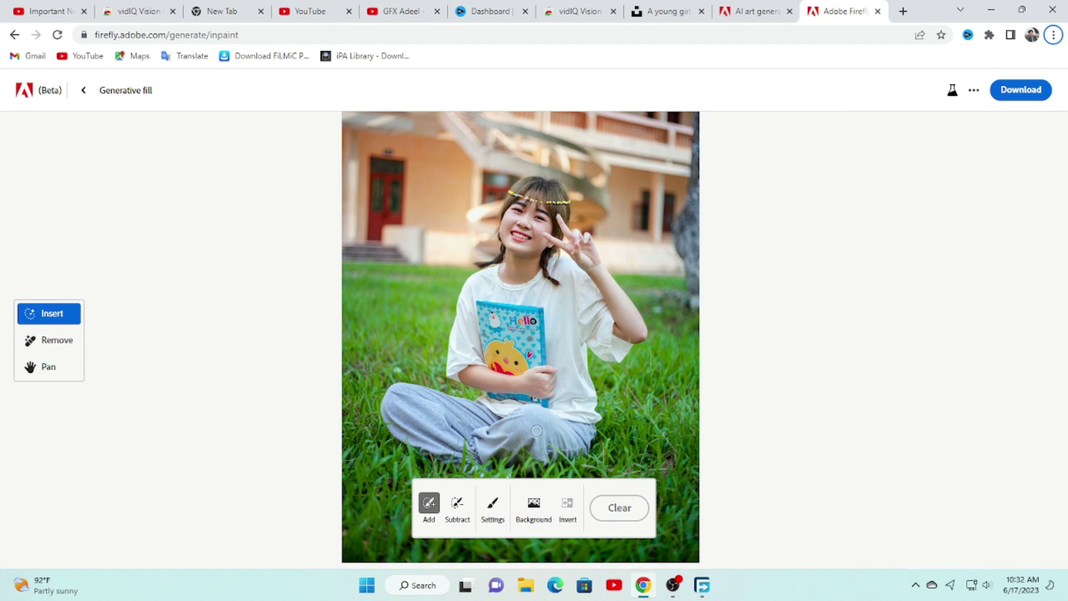
Mask the building background behind the girl and generate fills from the prompt 'PARK'
left_click(534, 506)
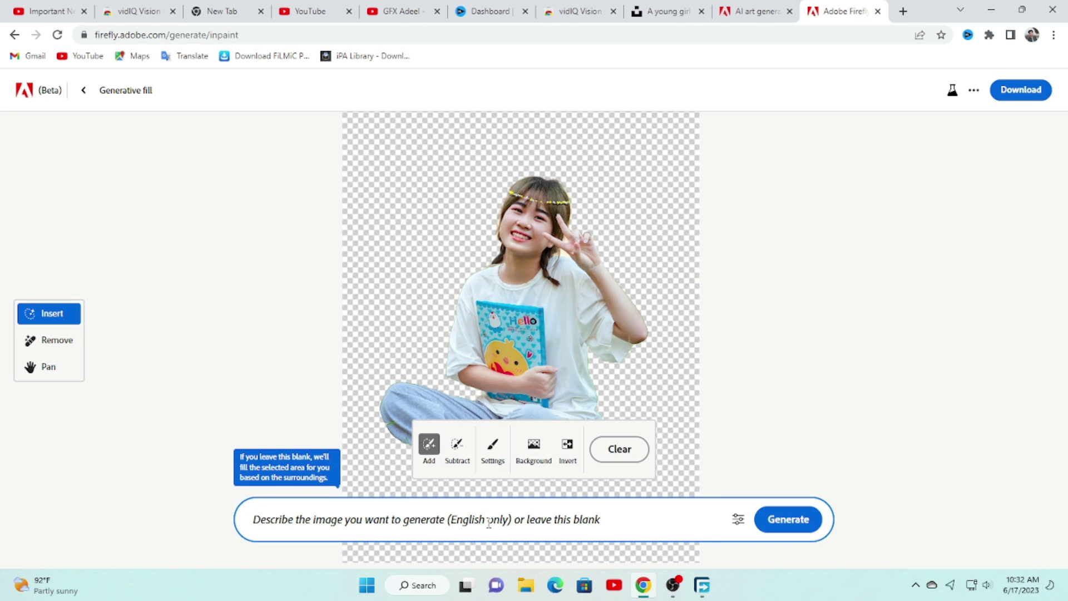
type("PARK")
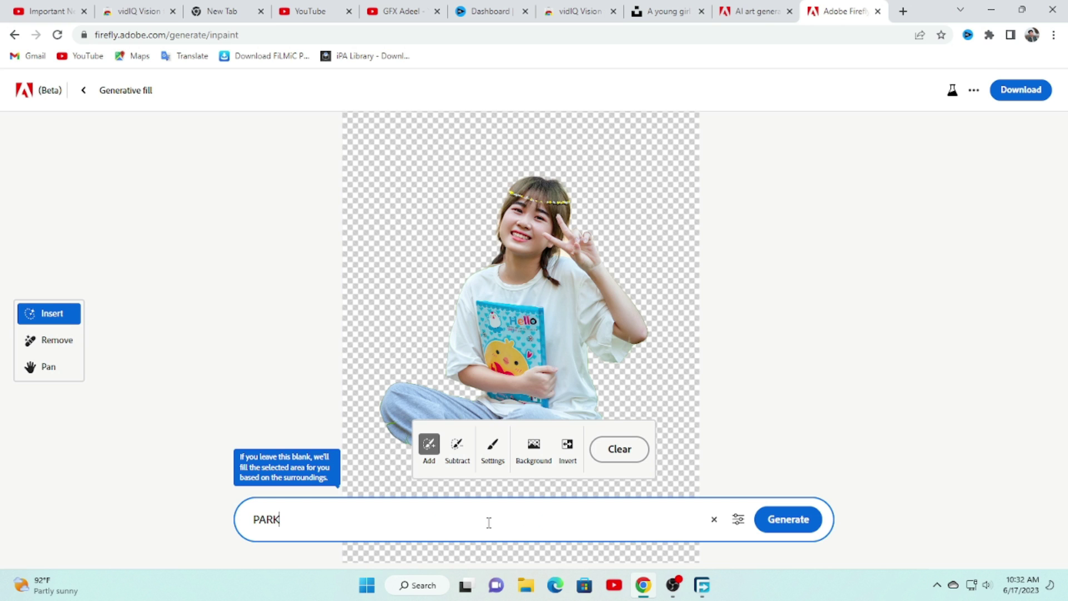
key("Return")
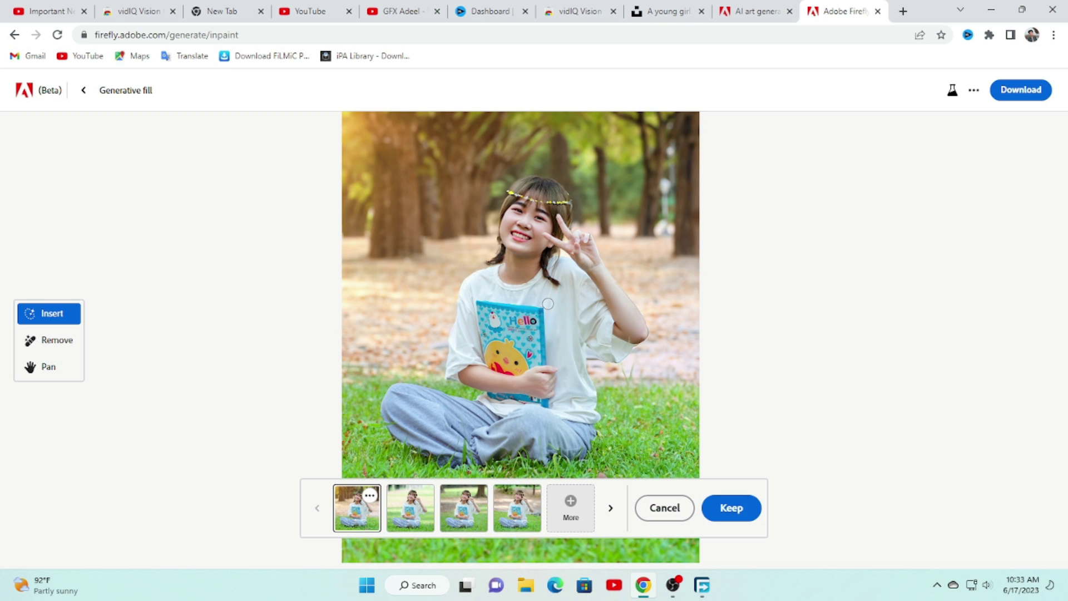
Compare the four park background variations and select the first, tree-lined one
scroll(548, 303, "down", 3)
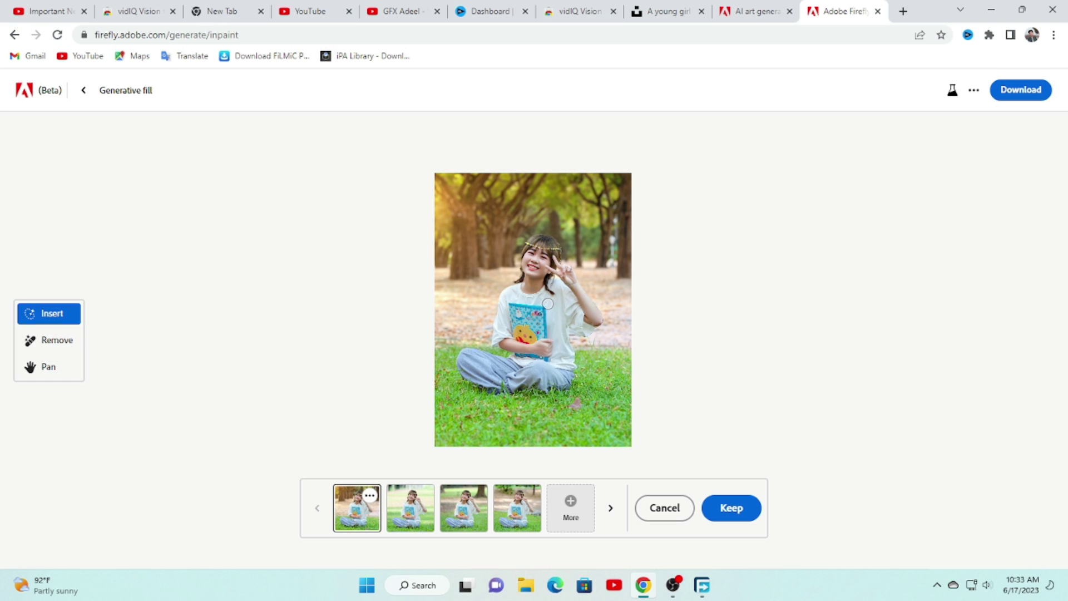
left_click(420, 517)
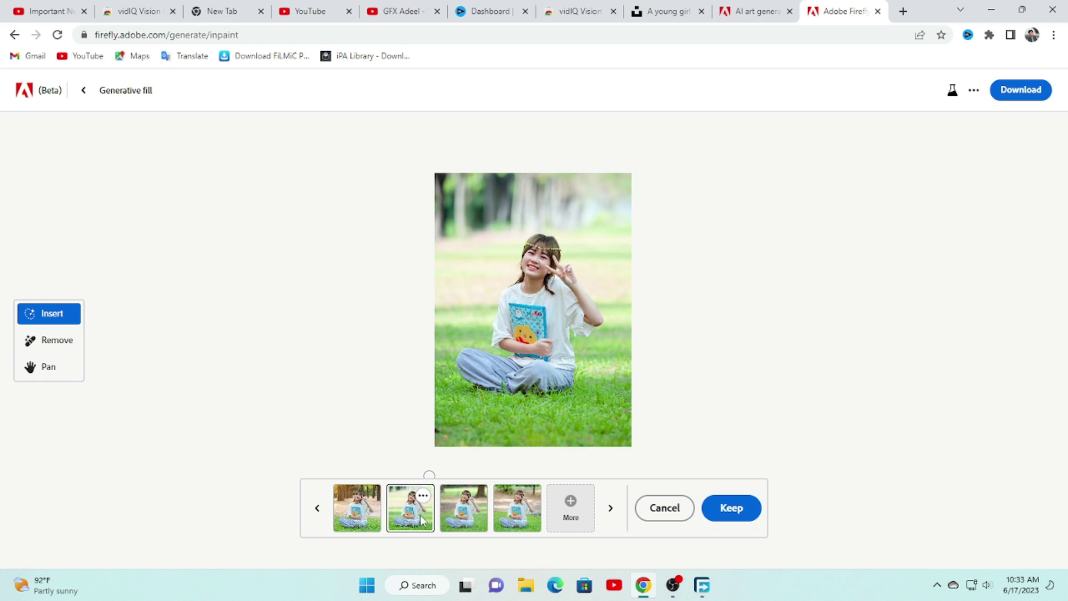
left_click(461, 516)
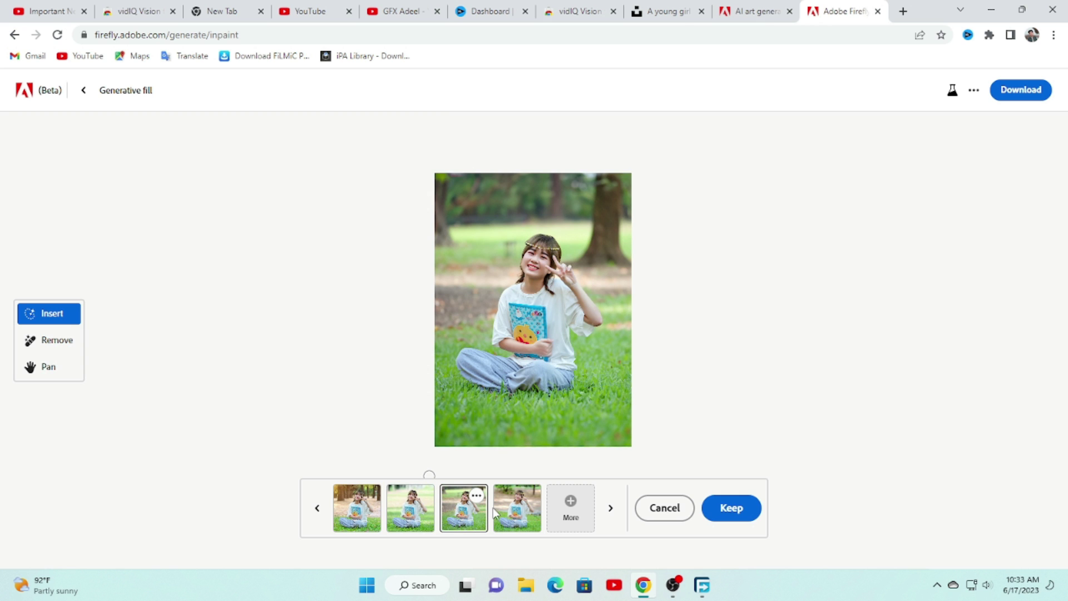
left_click(522, 516)
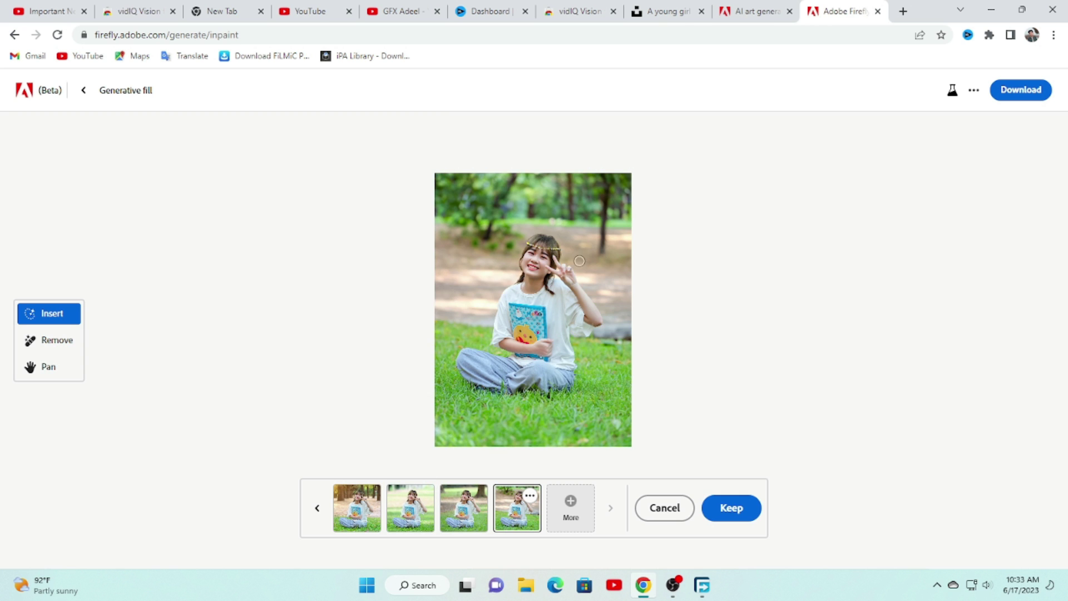
scroll(579, 261, "up", 2)
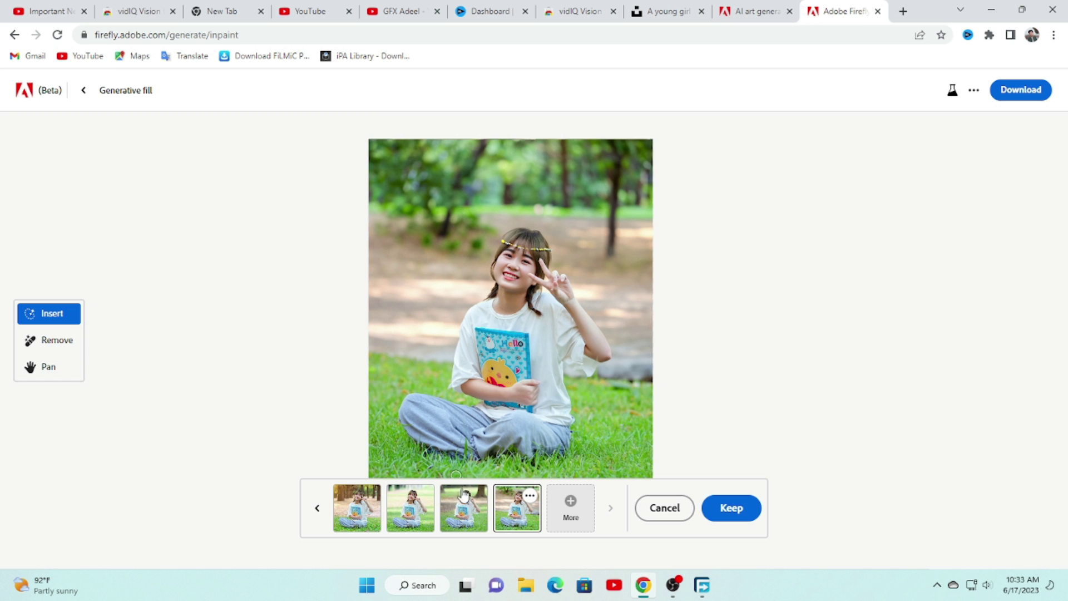
left_click(463, 511)
left_click(421, 506)
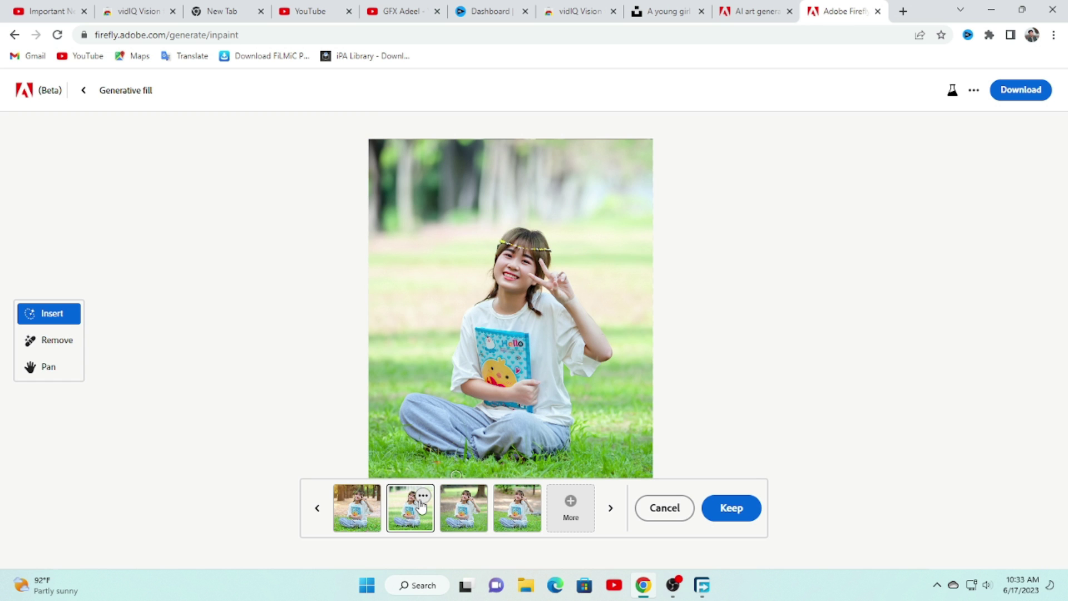
left_click(369, 520)
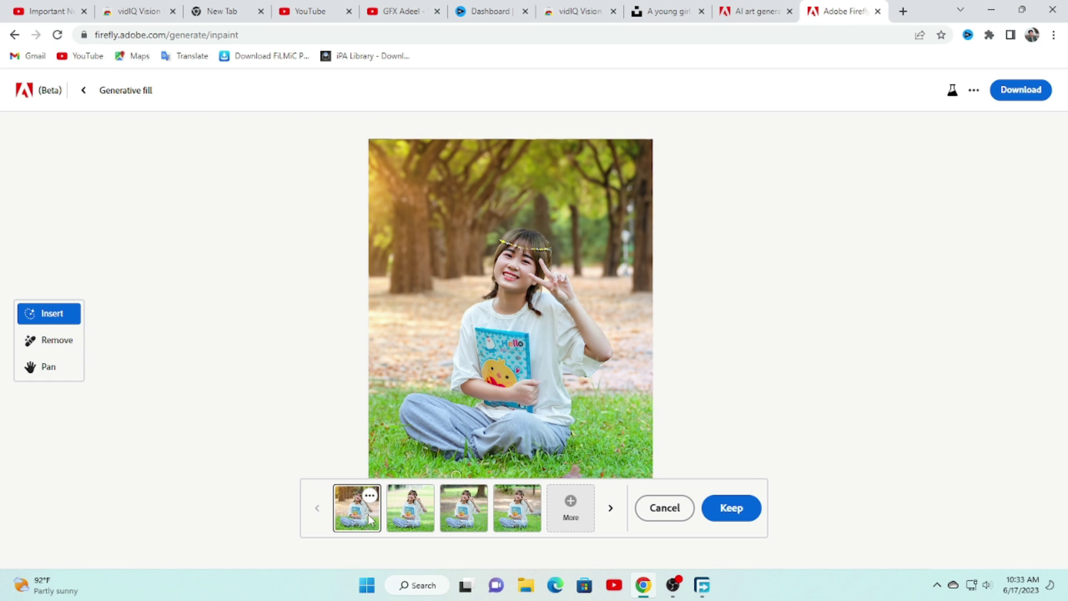
Keep the autumn tree-lined park background
scroll(518, 306, "down", 3)
scroll(534, 302, "up", 2)
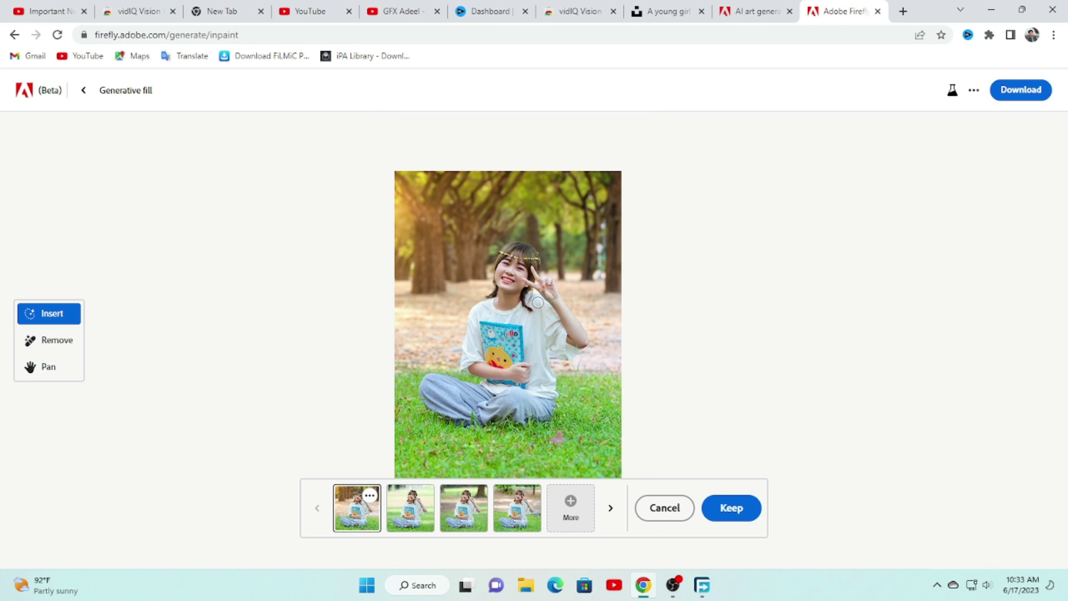
scroll(537, 302, "up", 2)
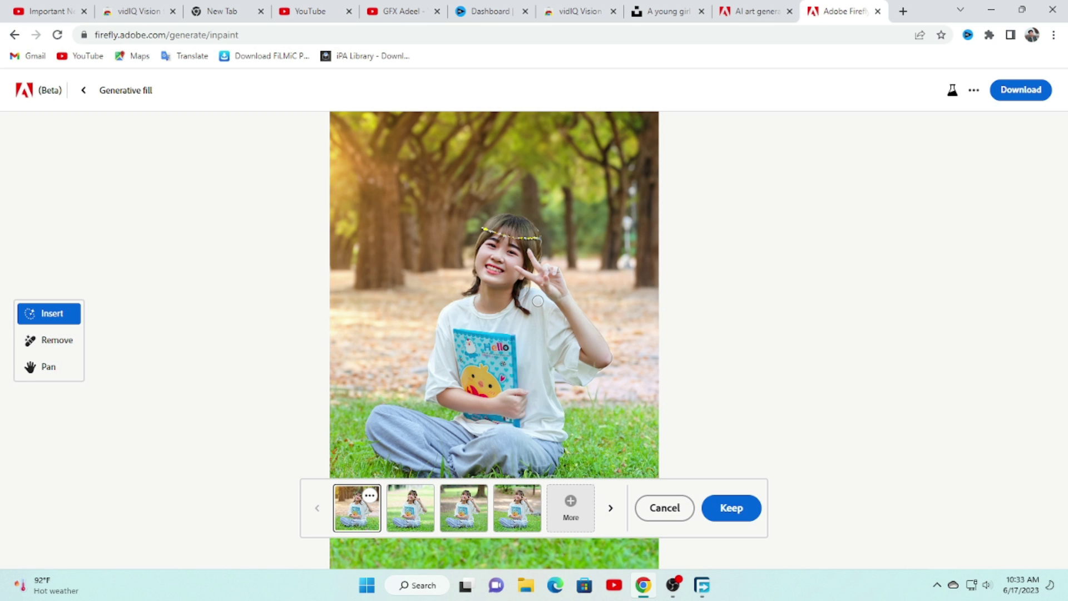
scroll(534, 293, "down", 3)
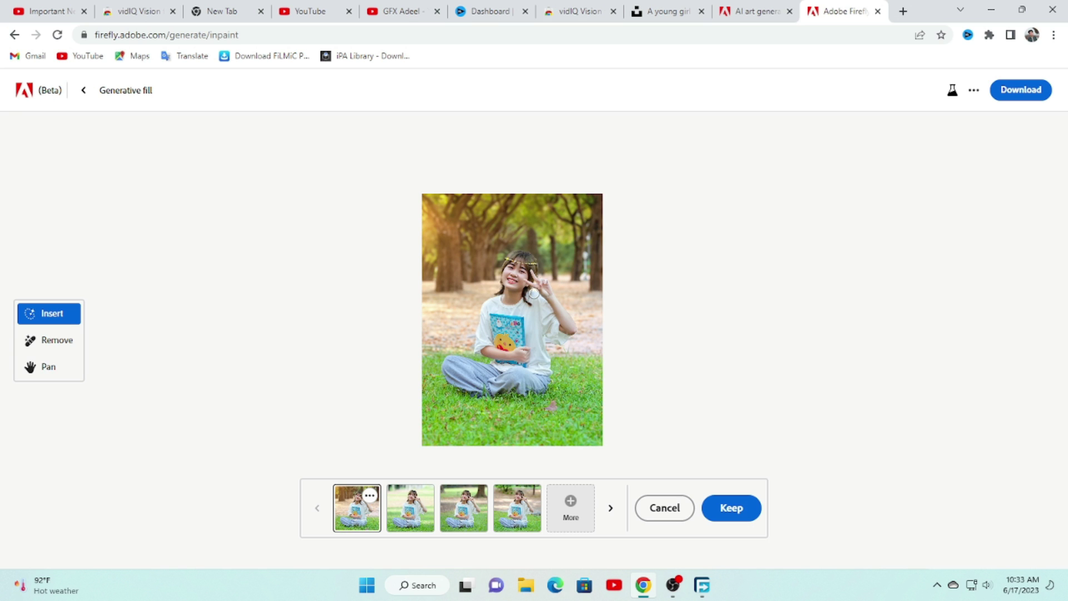
key("alt")
scroll(541, 281, "up", 2)
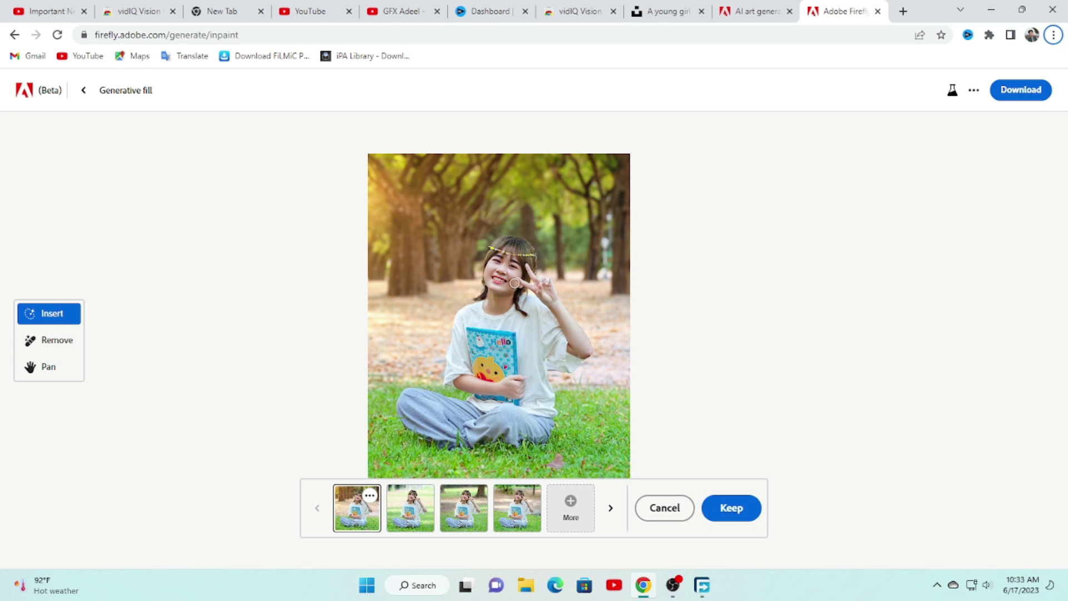
scroll(516, 283, "up", 2)
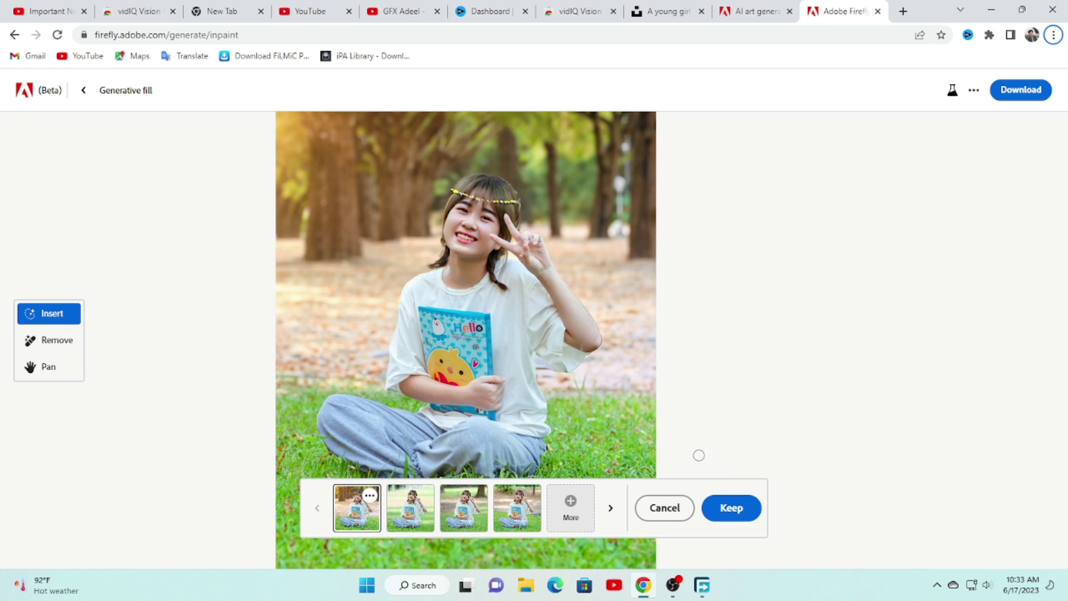
left_click(732, 508)
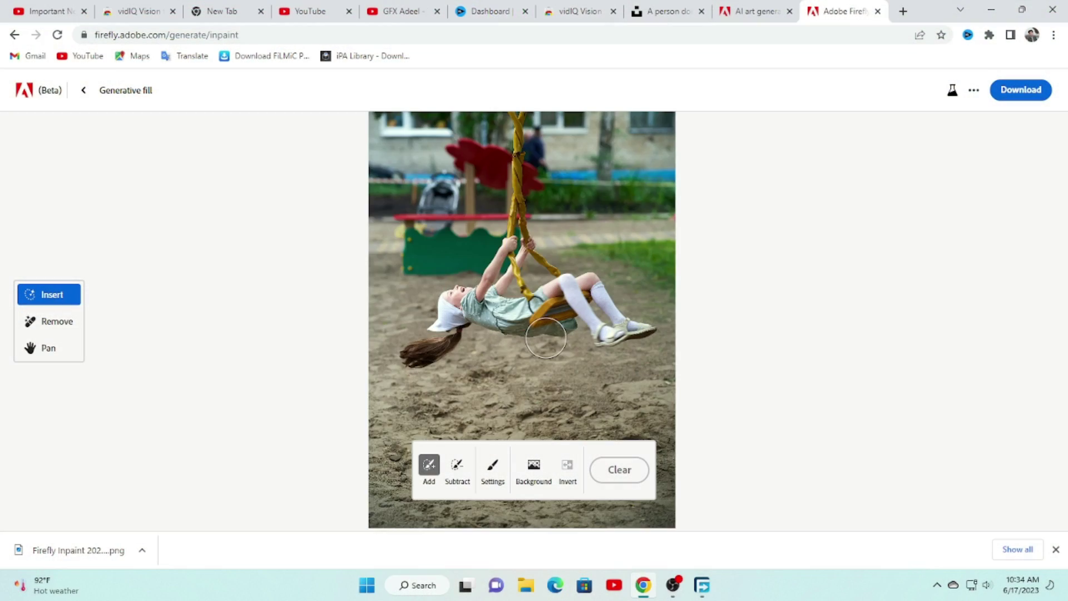
Mask everything behind the girl and swing ropes using the Background mask
left_click(538, 470)
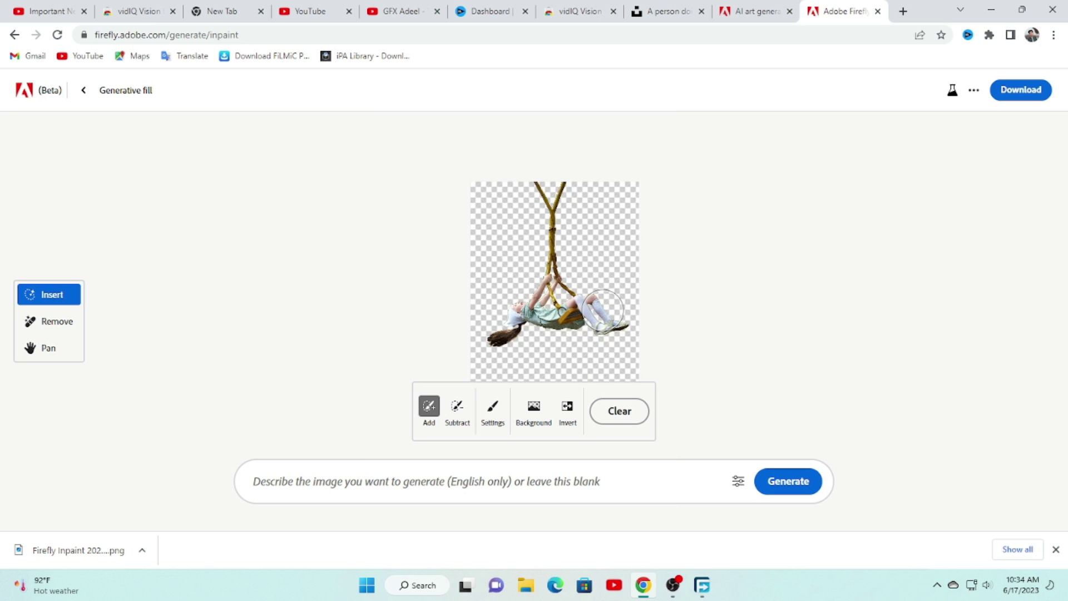
Generate background fills from the prompt 'MOUNTAIN' and hide the downloads notice
left_click(437, 480)
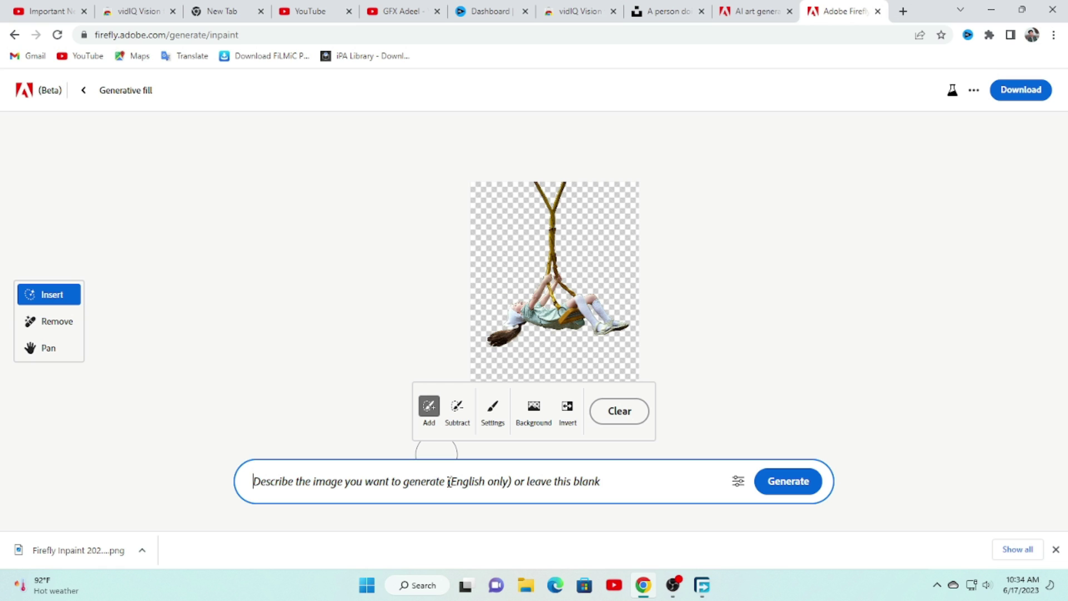
type("MOUNTAIN")
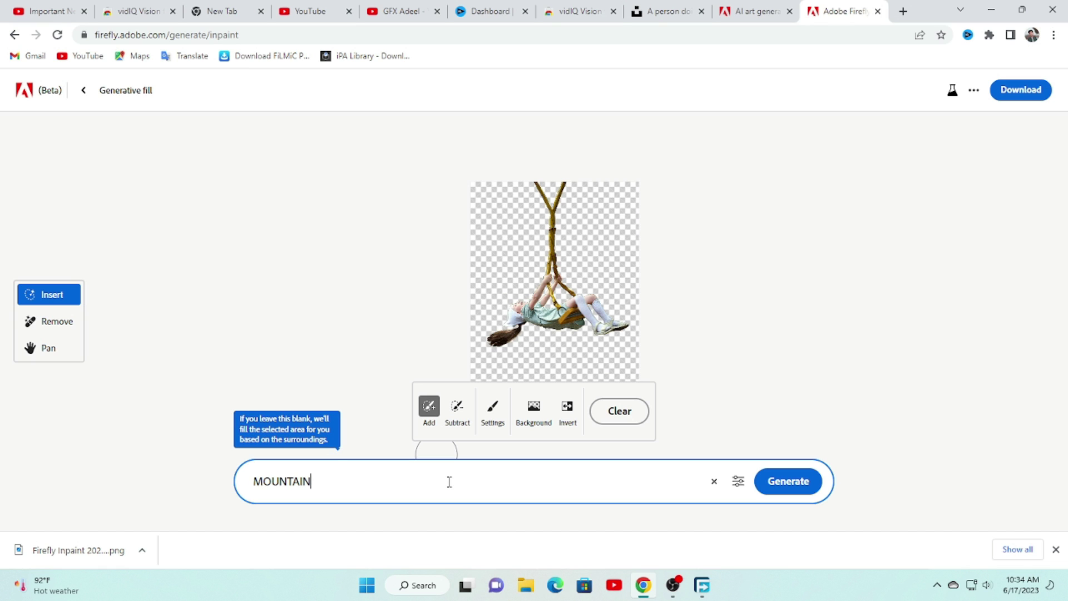
key("Return")
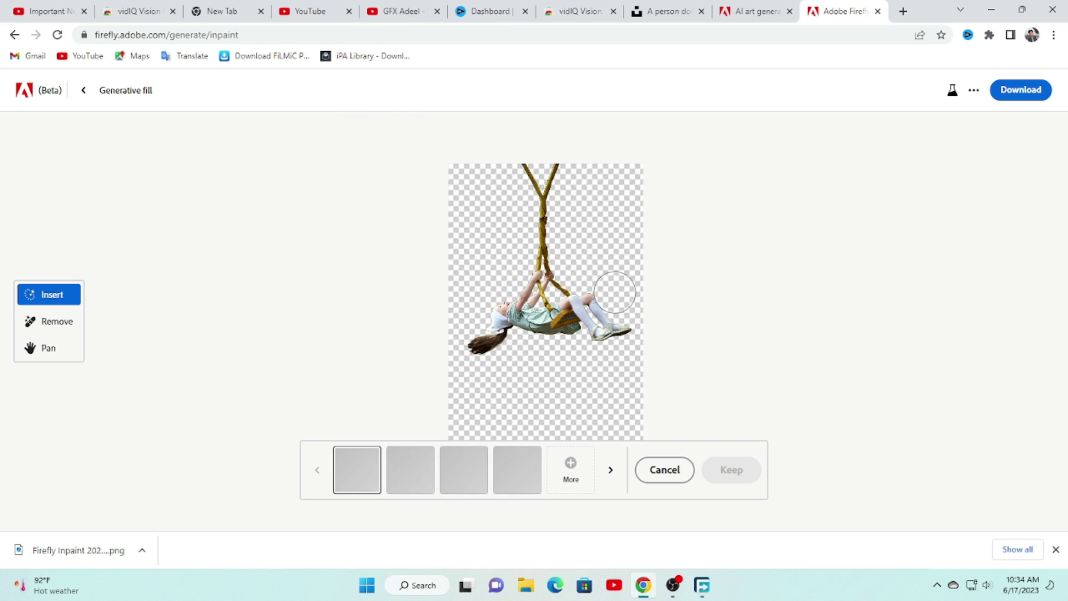
left_click(1055, 549)
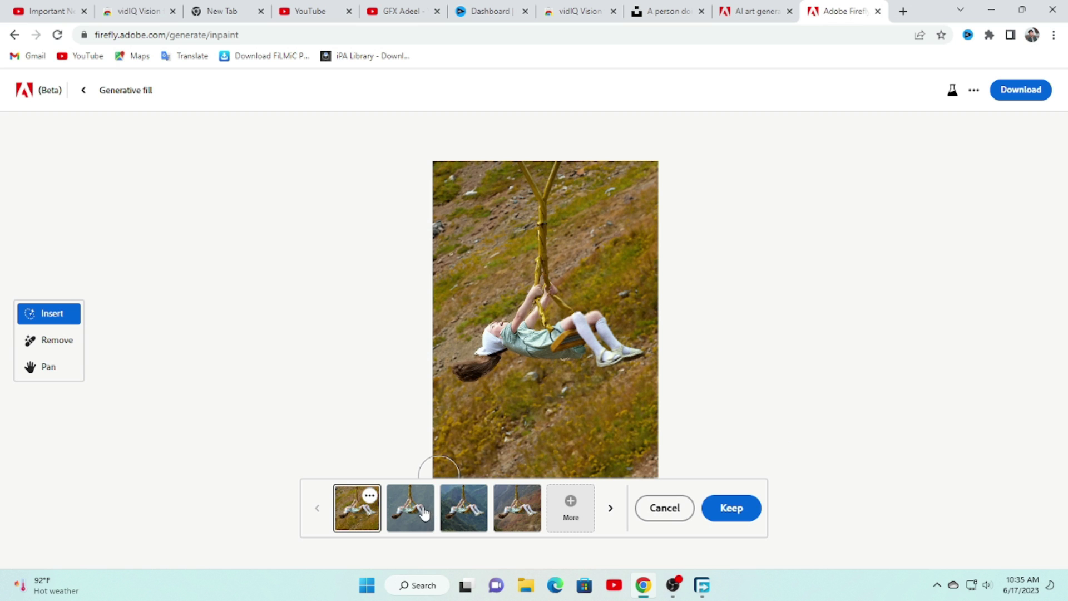
Compare the mountain variations and keep the green forested mountainside
left_click(428, 509)
left_click(455, 514)
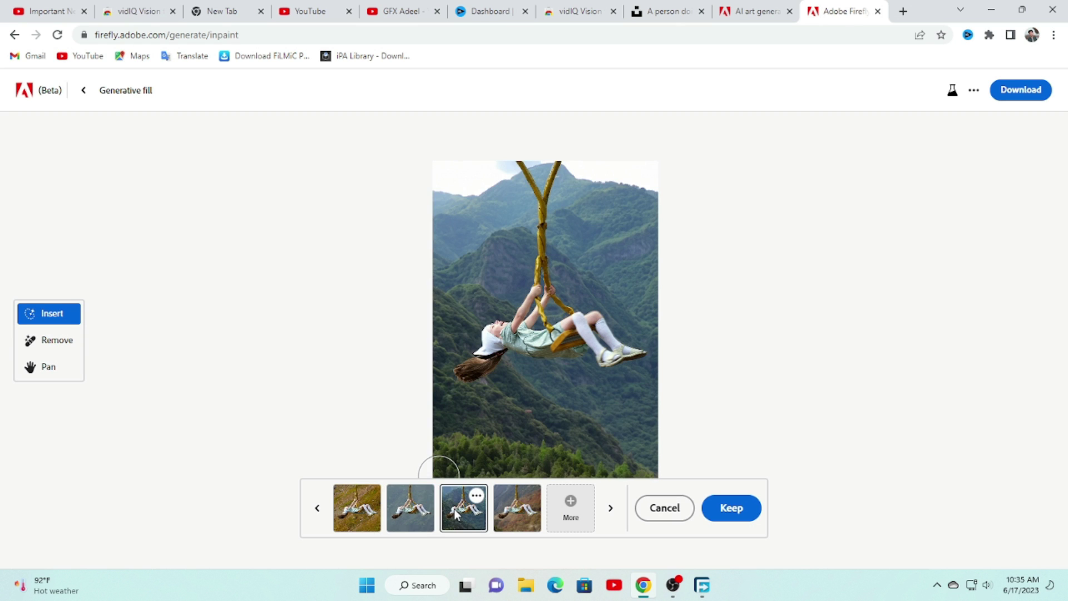
left_click(510, 517)
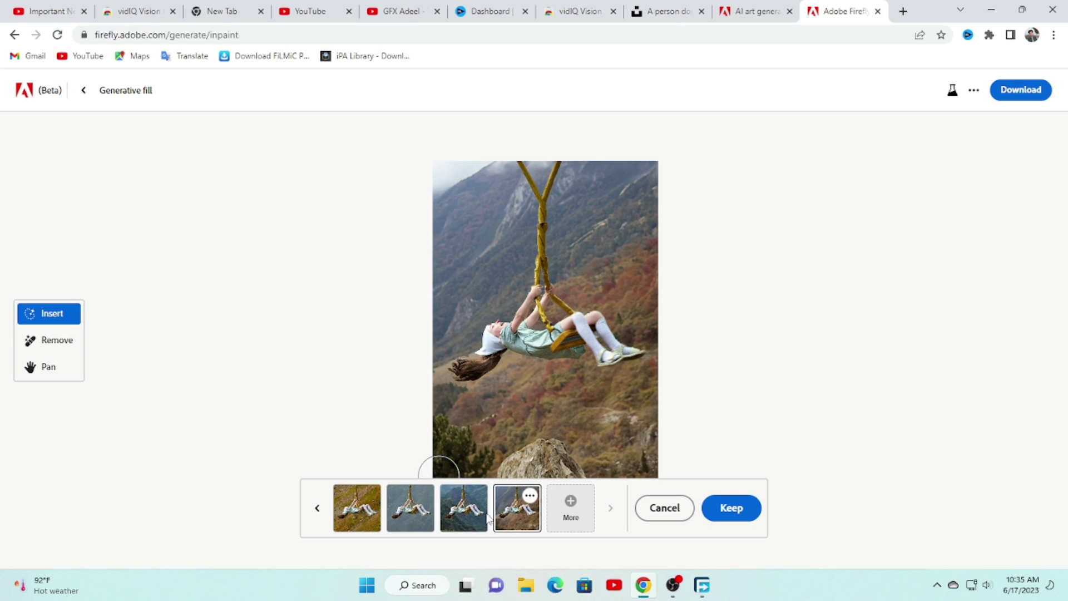
left_click(421, 512)
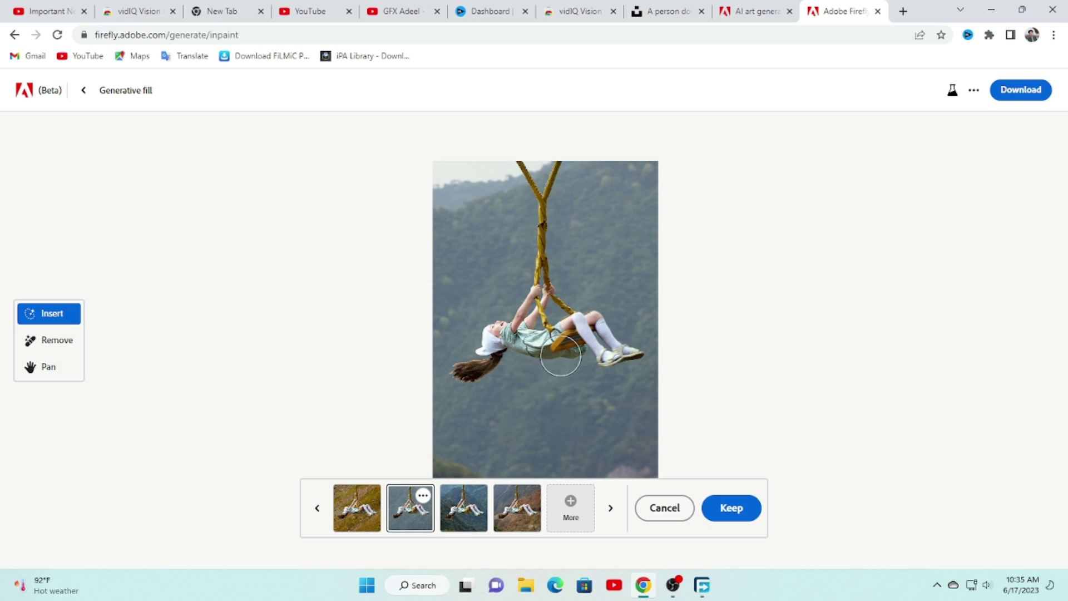
left_click(725, 511)
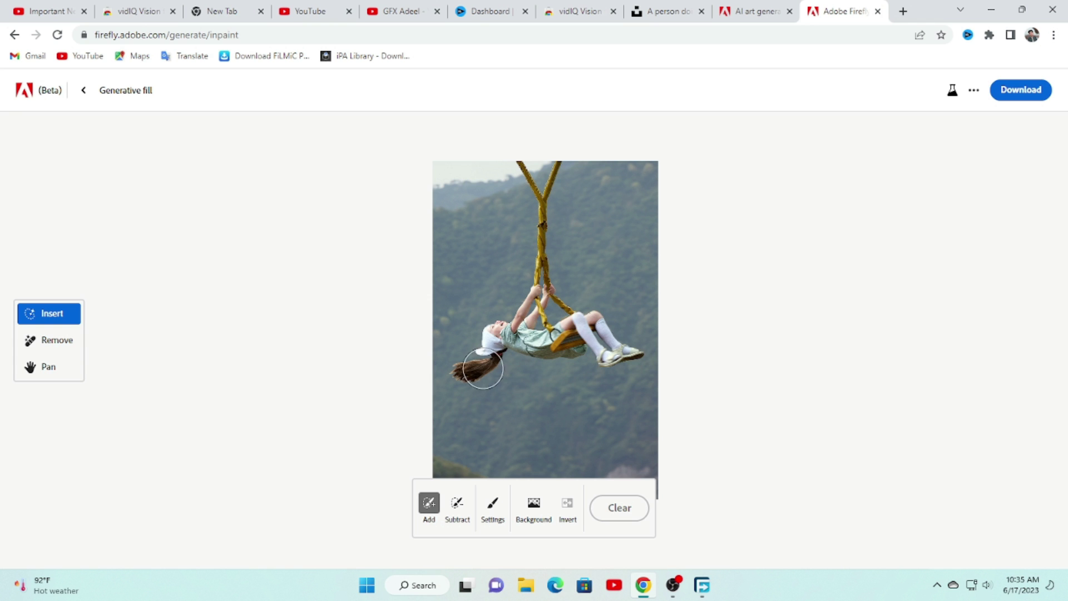
Mask the girl's ponytail and generate new hair variations from a hair prompt
scroll(469, 376, "up", 3)
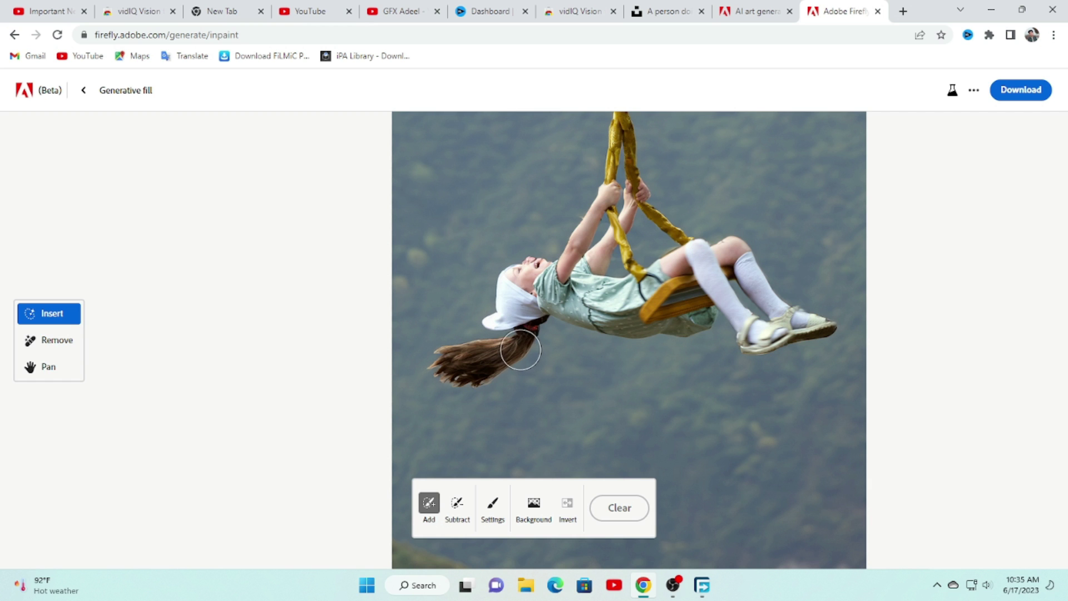
mouse_move(518, 355)
left_mouse_down()
mouse_move(469, 360)
mouse_move(480, 371)
mouse_move(480, 360)
mouse_move(436, 367)
left_mouse_up()
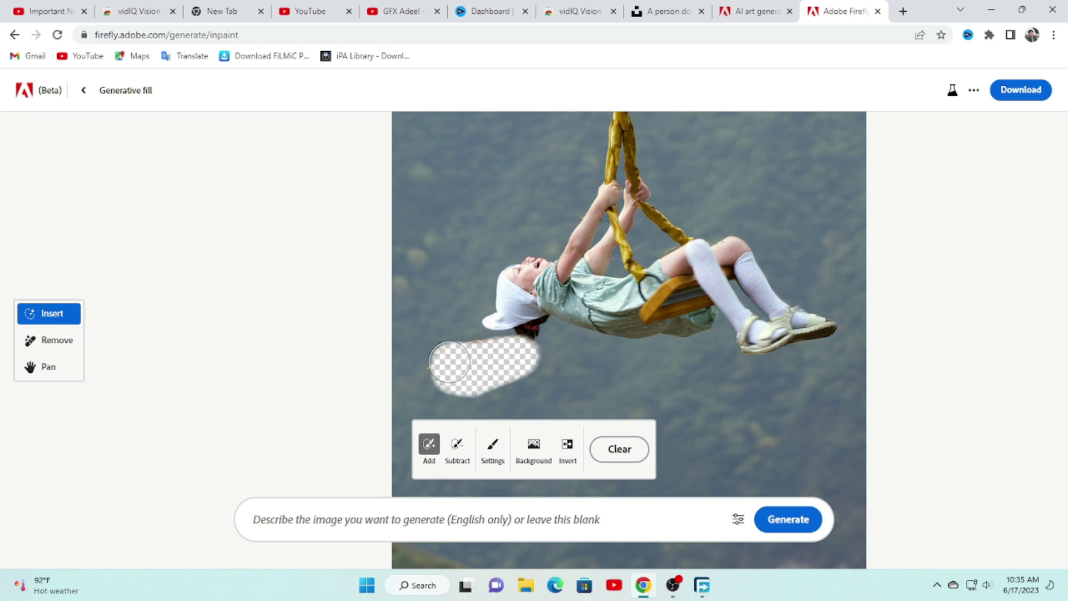
left_click(486, 531)
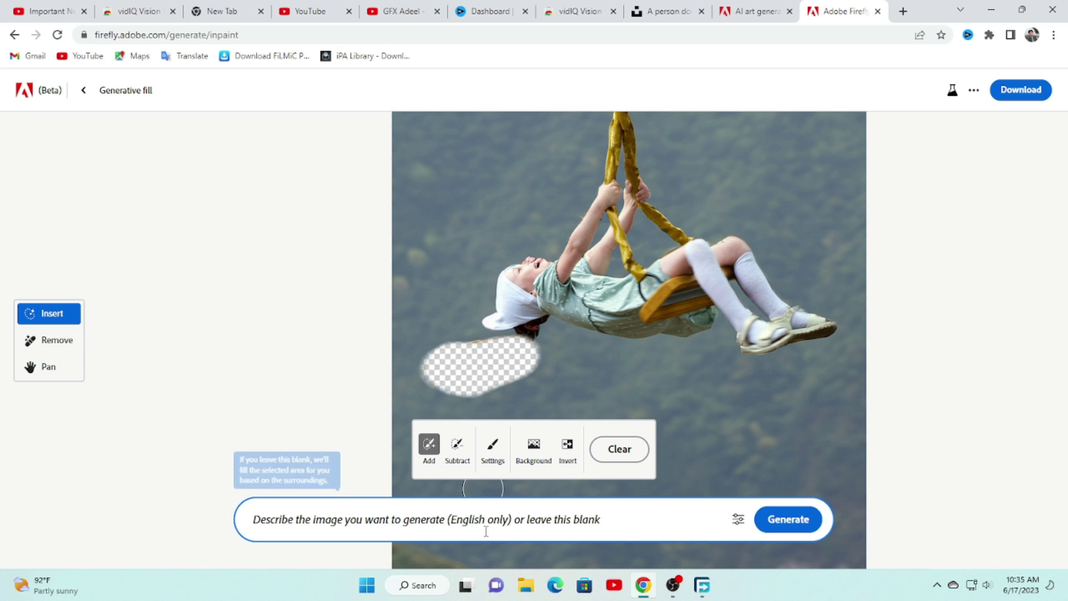
type("GIRL HAIR")
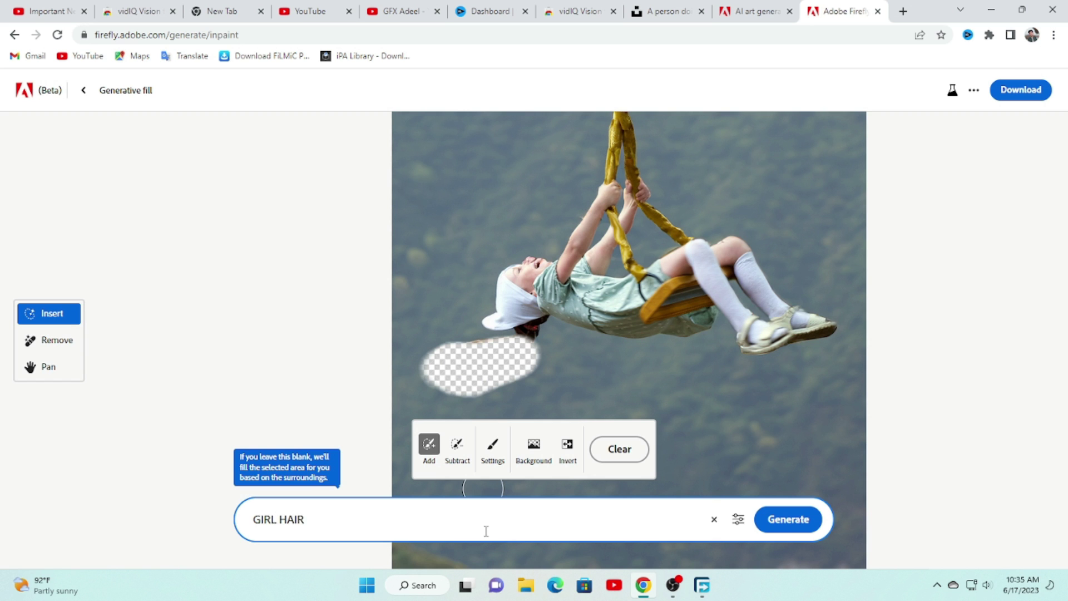
key("Return")
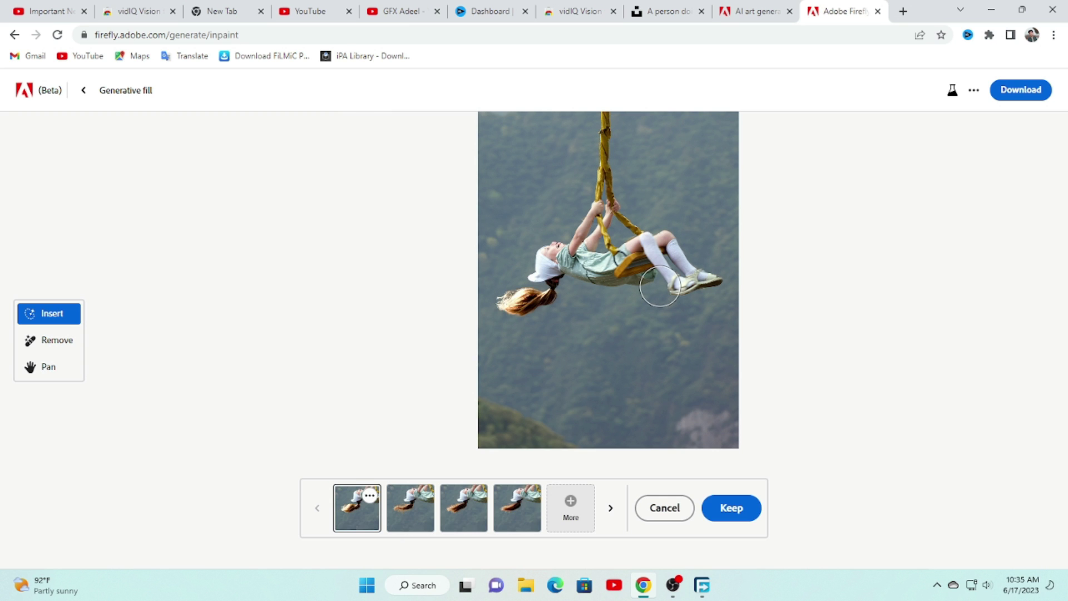
Compare the four hair variations and keep the second, long reddish-brown one
left_click(406, 515)
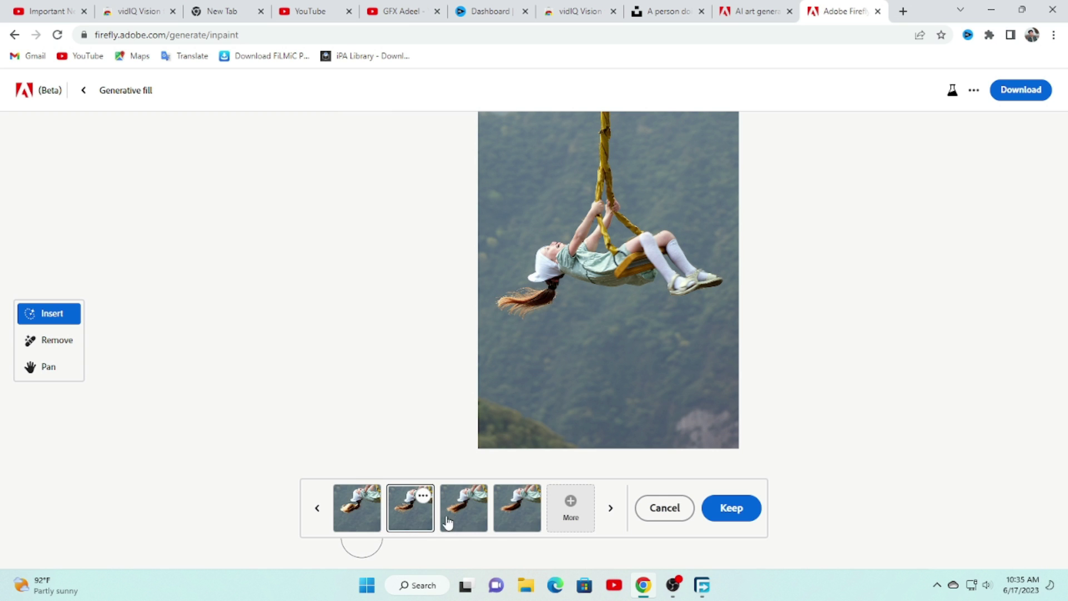
left_click(473, 517)
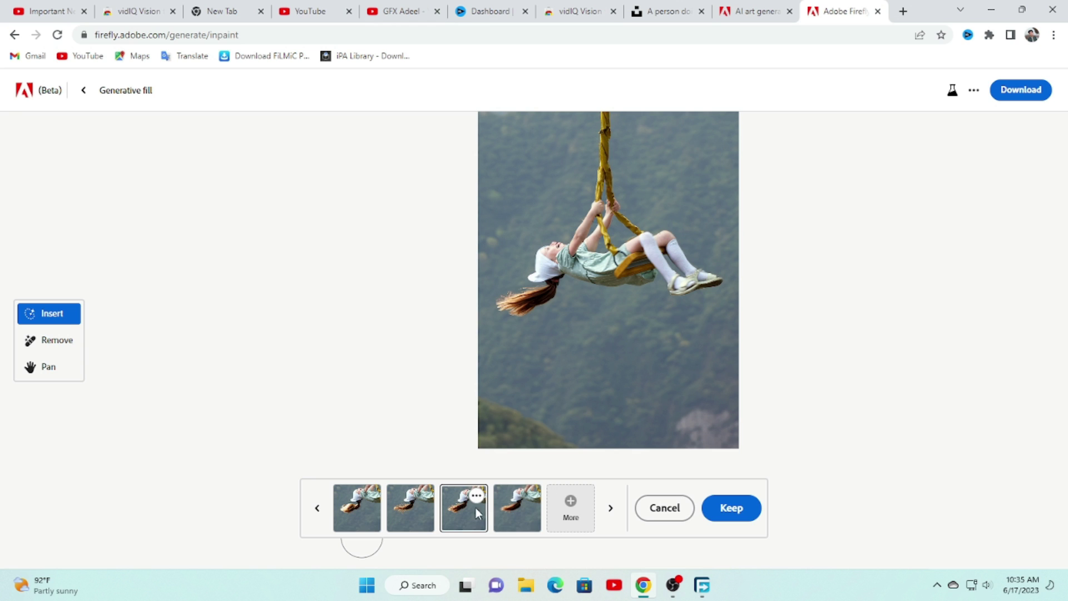
left_click(514, 510)
left_click(416, 511)
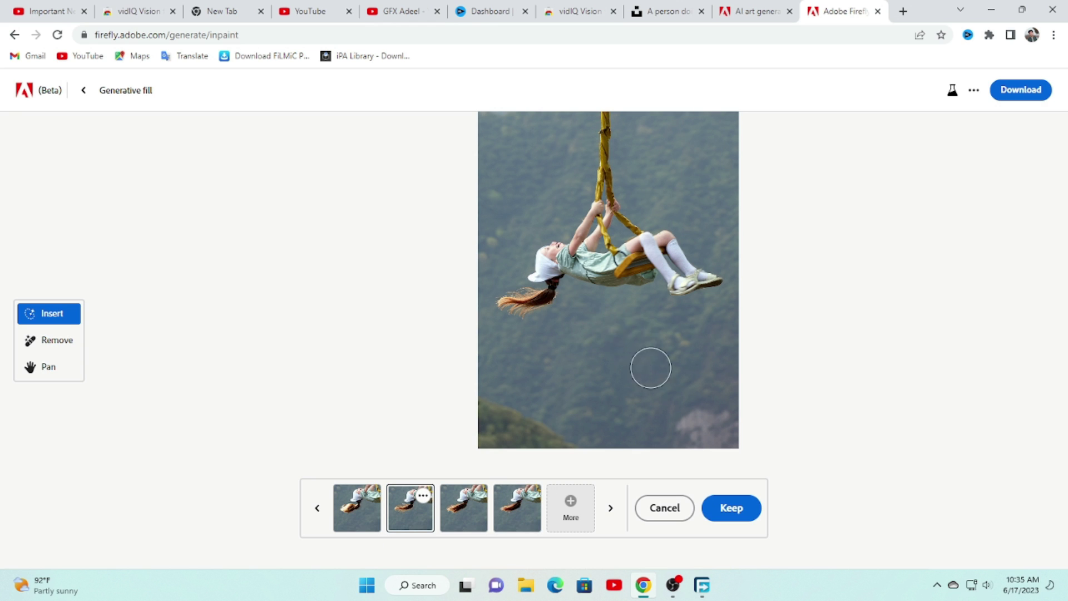
left_click(731, 508)
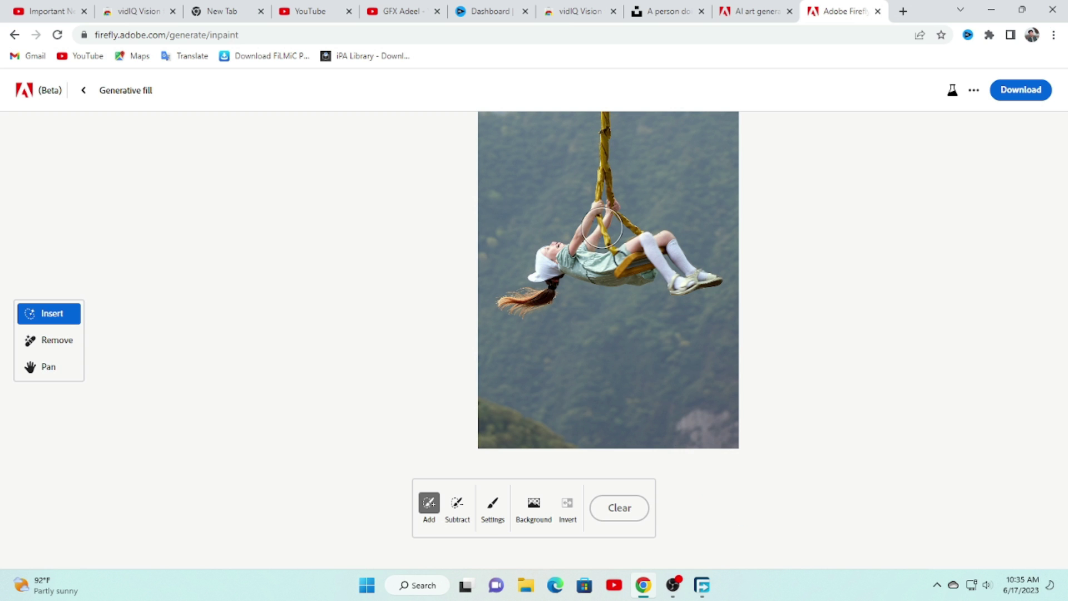
Zoom to the rope tops and mask the rope fork and trunk with a smaller brush
scroll(601, 227, "up", 1)
scroll(601, 228, "up", 1)
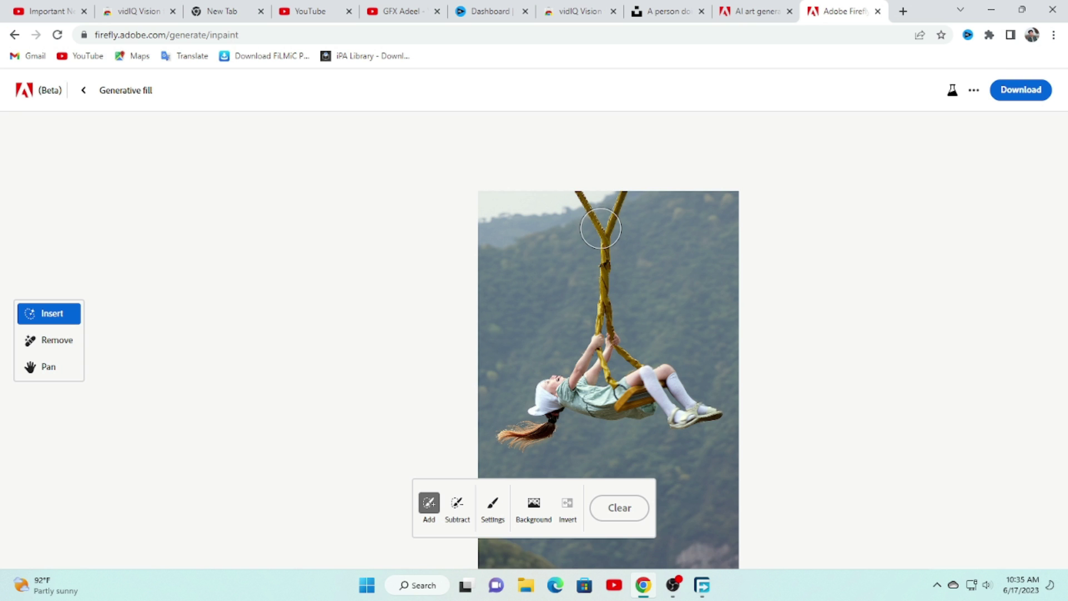
scroll(601, 228, "down", 3)
scroll(612, 297, "up", 2)
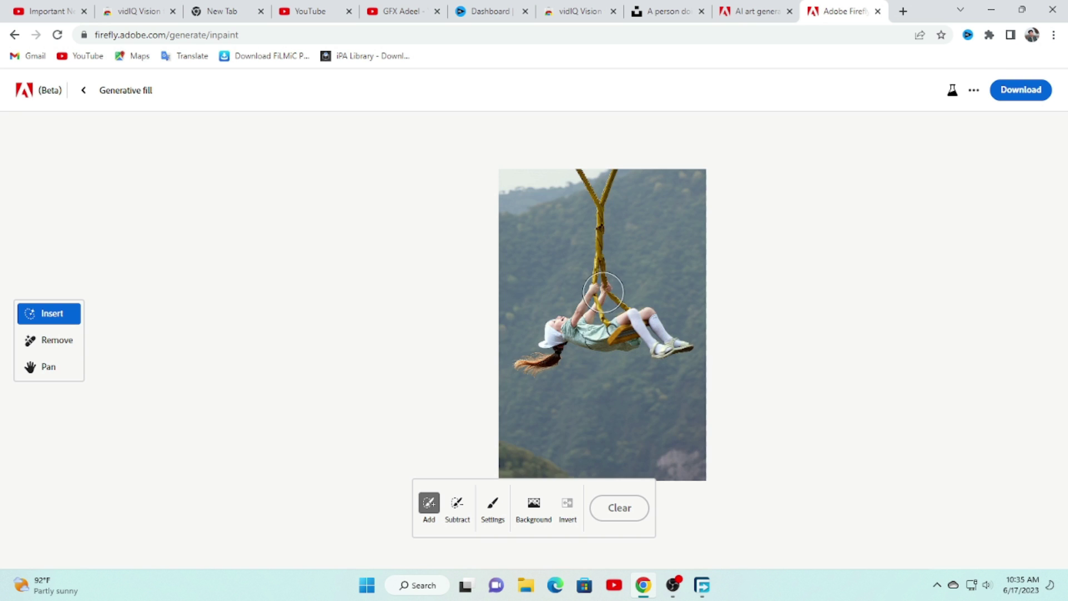
scroll(595, 312, "up", 3)
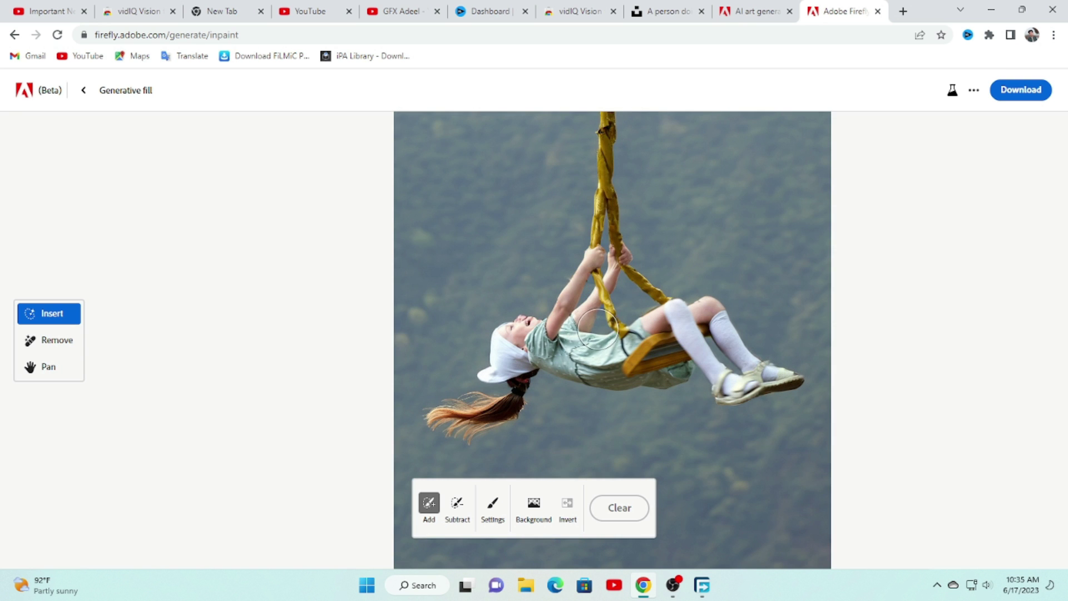
left_click_drag(614, 198, 614, 265)
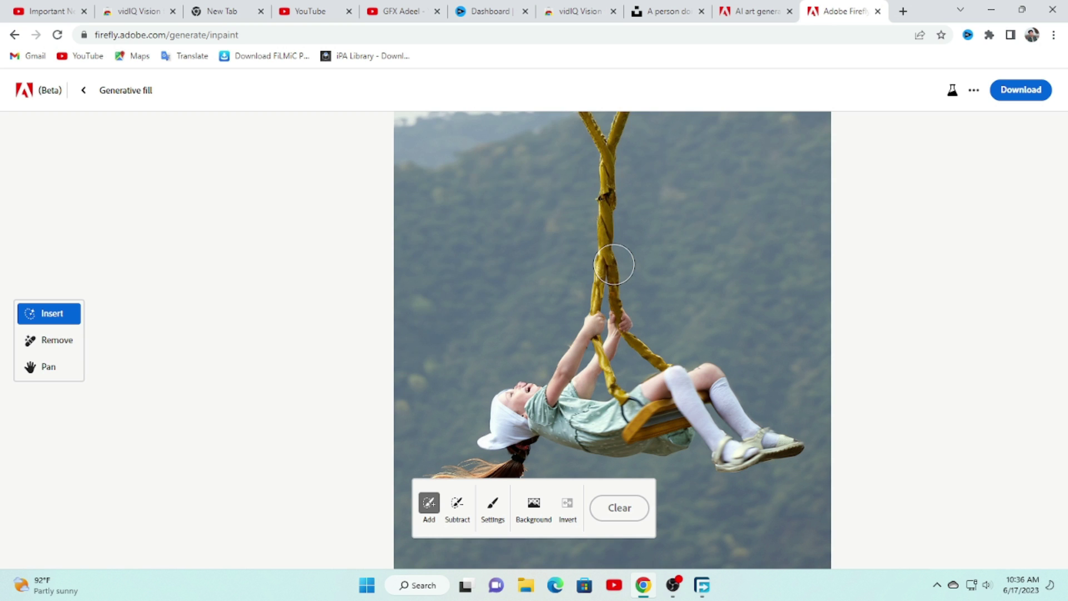
scroll(614, 265, "up", 2)
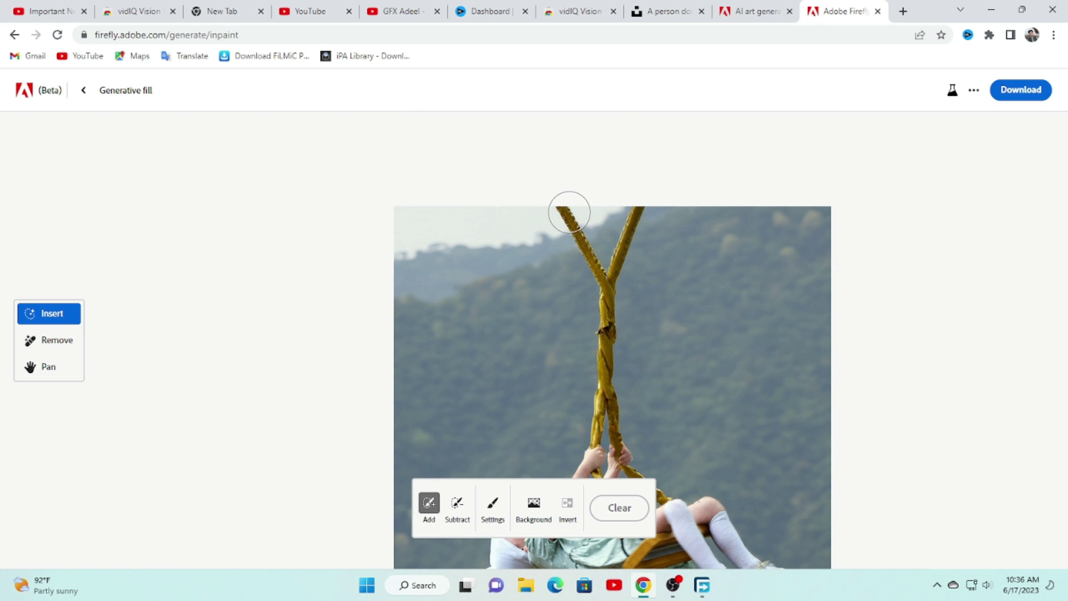
scroll(582, 234, "up", 2)
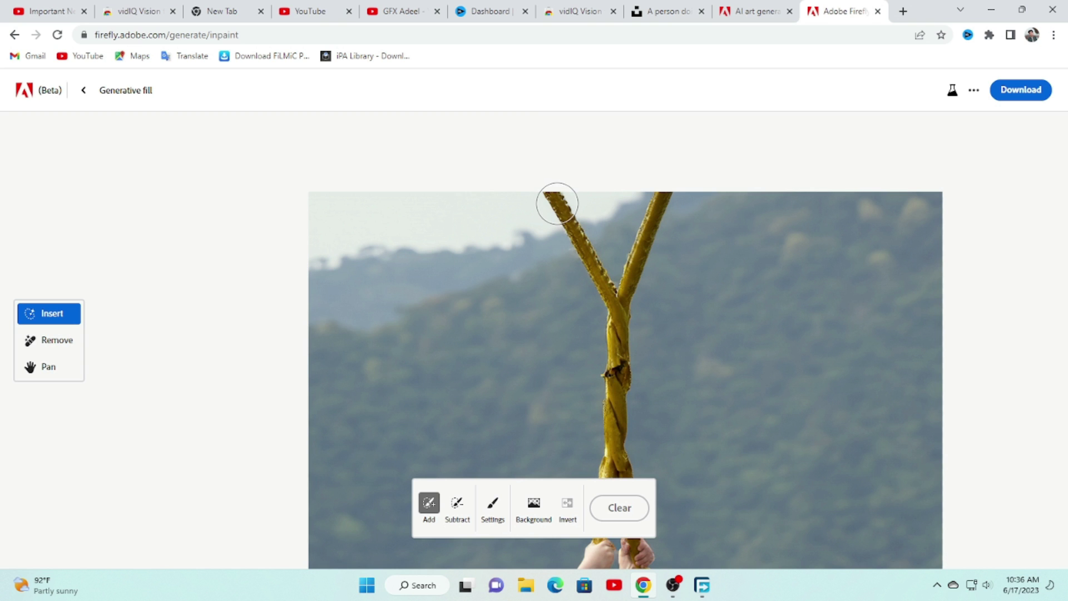
key("bracketleft")
key("bracketleft")
key("bracketleft")
key("bracketleft")
mouse_move(555, 201)
left_mouse_down()
mouse_move(612, 301)
mouse_move(668, 195)
mouse_move(646, 234)
left_mouse_up()
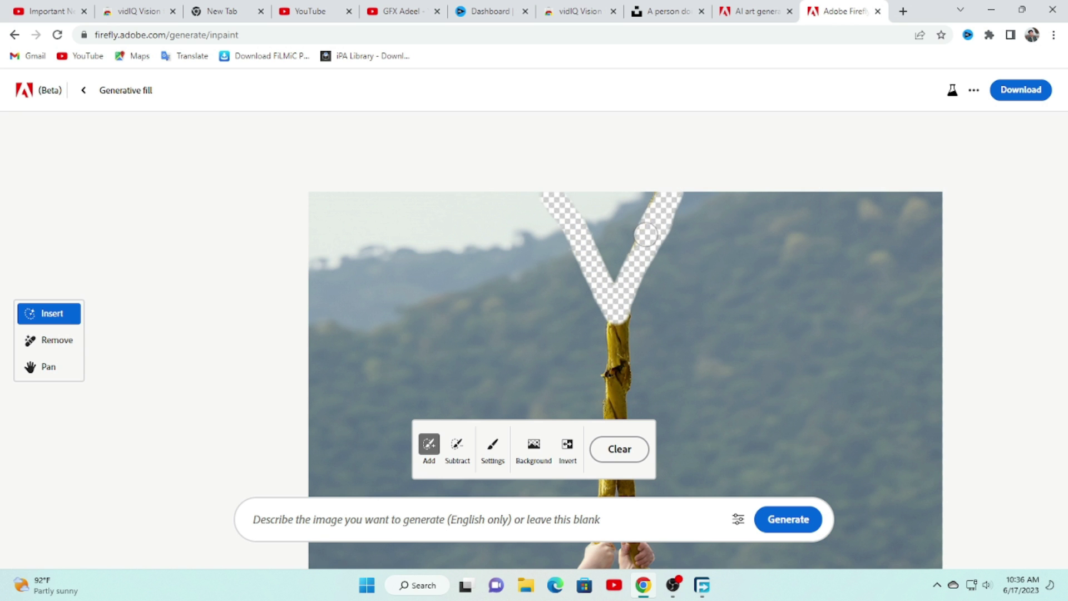
scroll(646, 235, "down", 3)
mouse_move(617, 184)
left_mouse_down()
mouse_move(618, 320)
mouse_move(605, 246)
mouse_move(621, 167)
mouse_move(618, 268)
left_mouse_up()
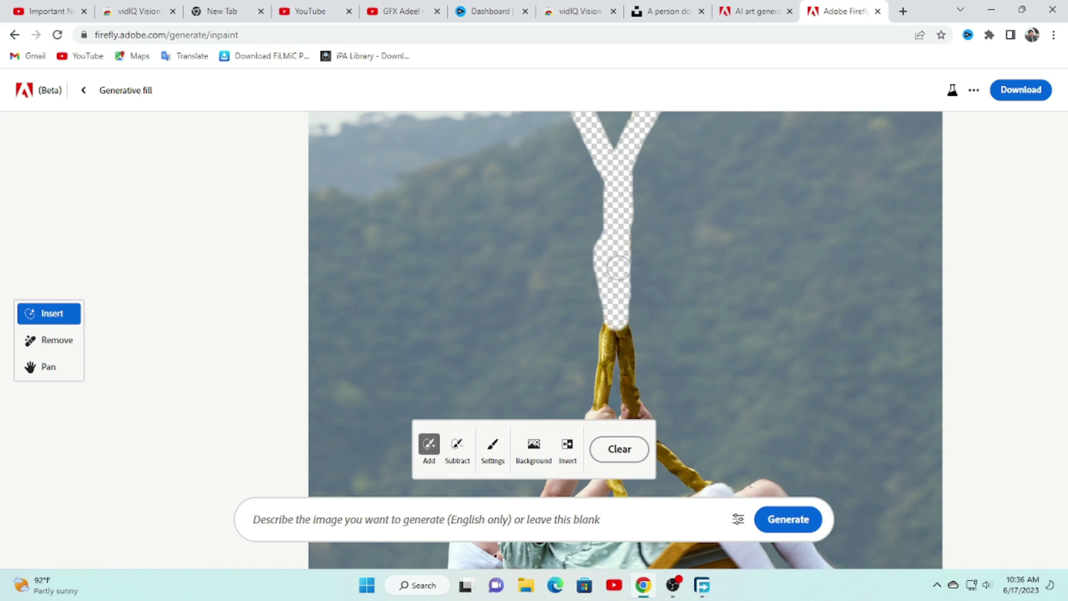
Mask both ropes down past the girl's hands to the swing seat
scroll(619, 269, "down", 5)
scroll(618, 269, "up", 1)
scroll(618, 268, "up", 2)
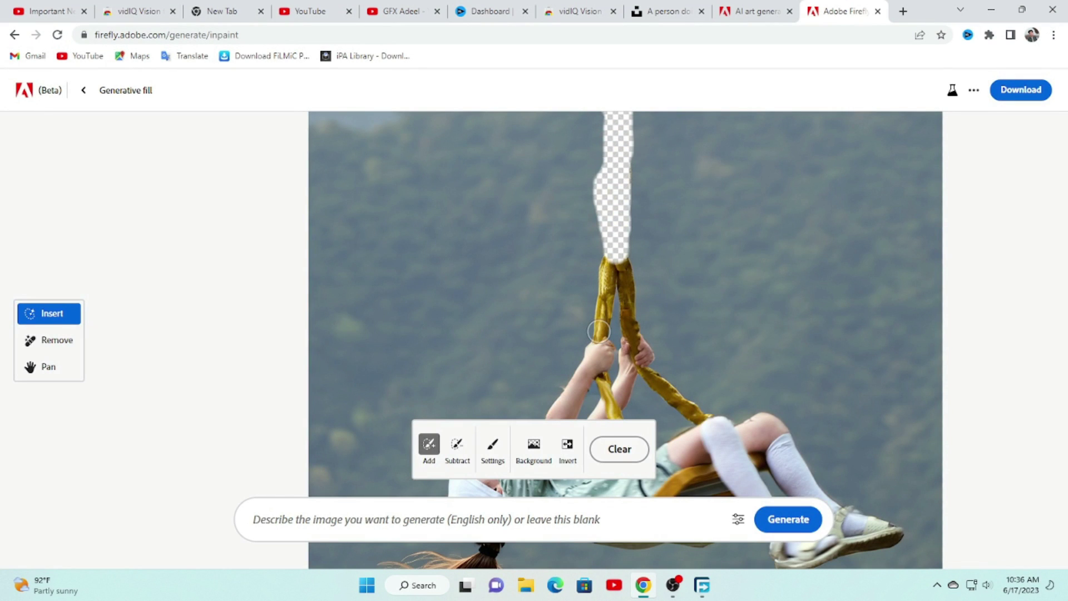
mouse_move(599, 330)
left_mouse_down()
mouse_move(606, 256)
mouse_move(617, 258)
mouse_move(640, 360)
left_mouse_up()
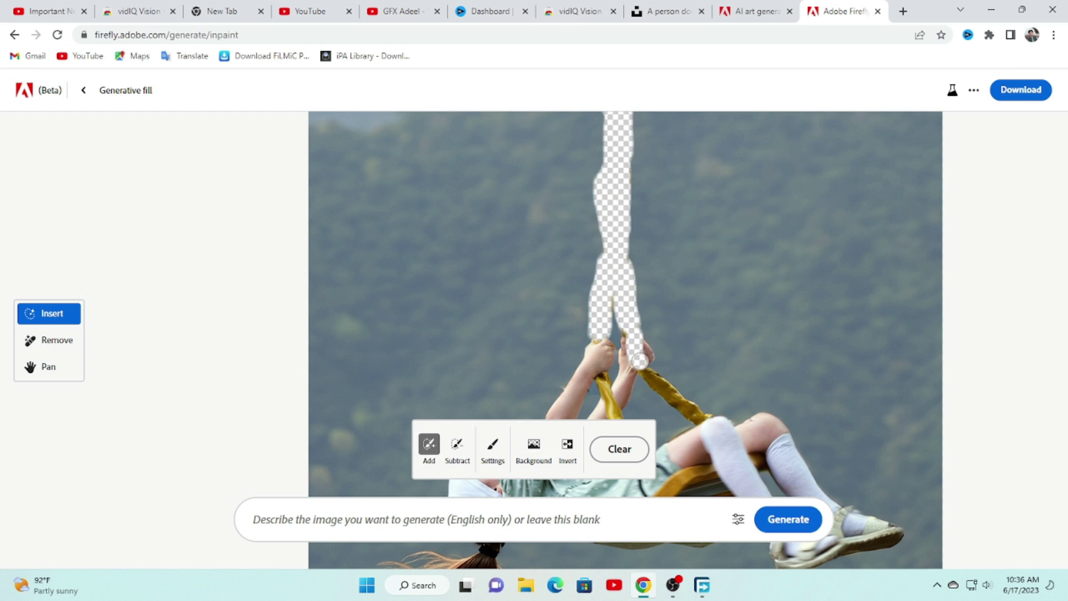
left_click(606, 385)
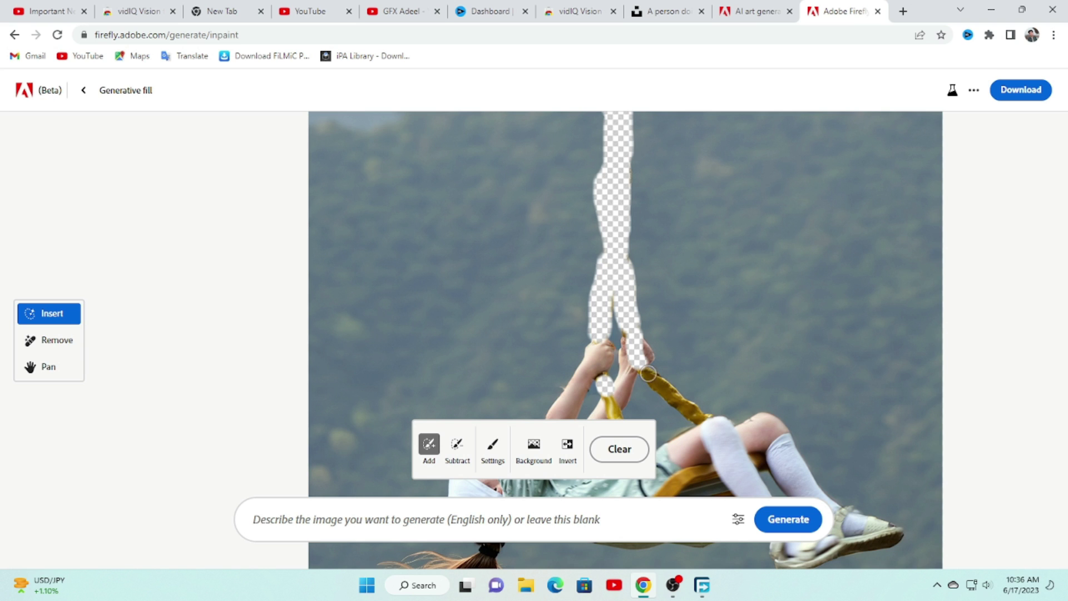
mouse_move(646, 371)
left_mouse_down()
mouse_move(698, 405)
mouse_move(688, 398)
left_mouse_up()
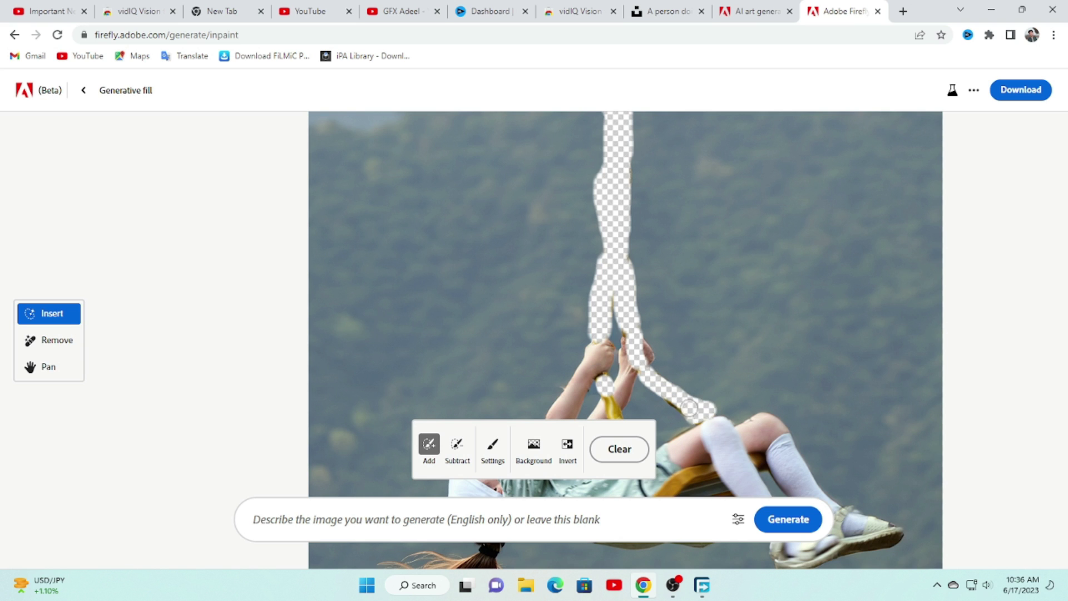
scroll(689, 399, "down", 1)
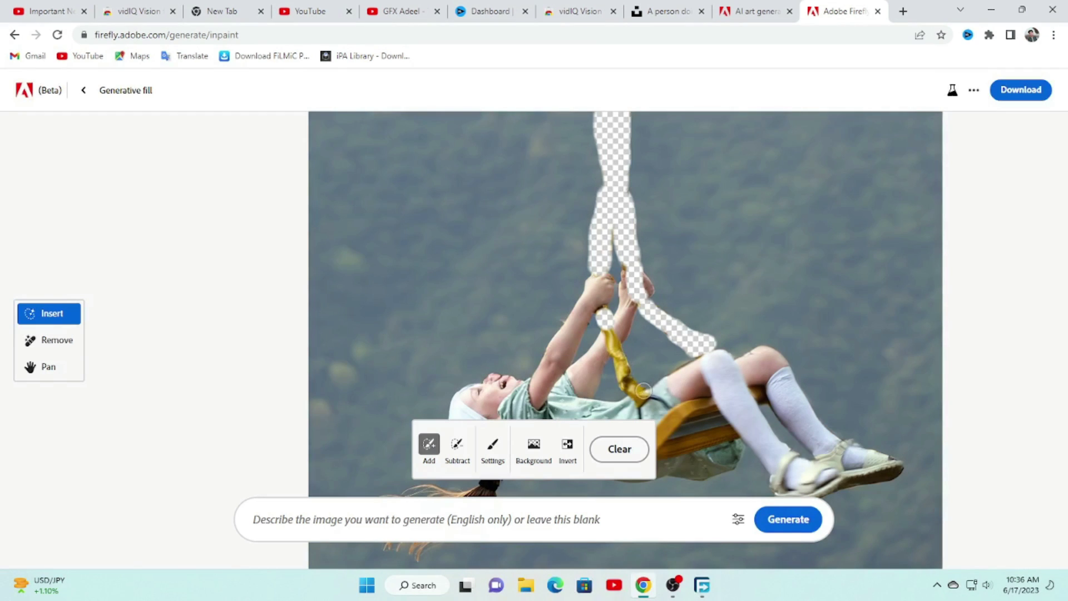
left_click_drag(644, 392, 608, 333)
Generate steel wire cables for the masked ropes from 'STEEL WIRE', then fit the image
left_click(559, 516)
type("STEEL WIRE")
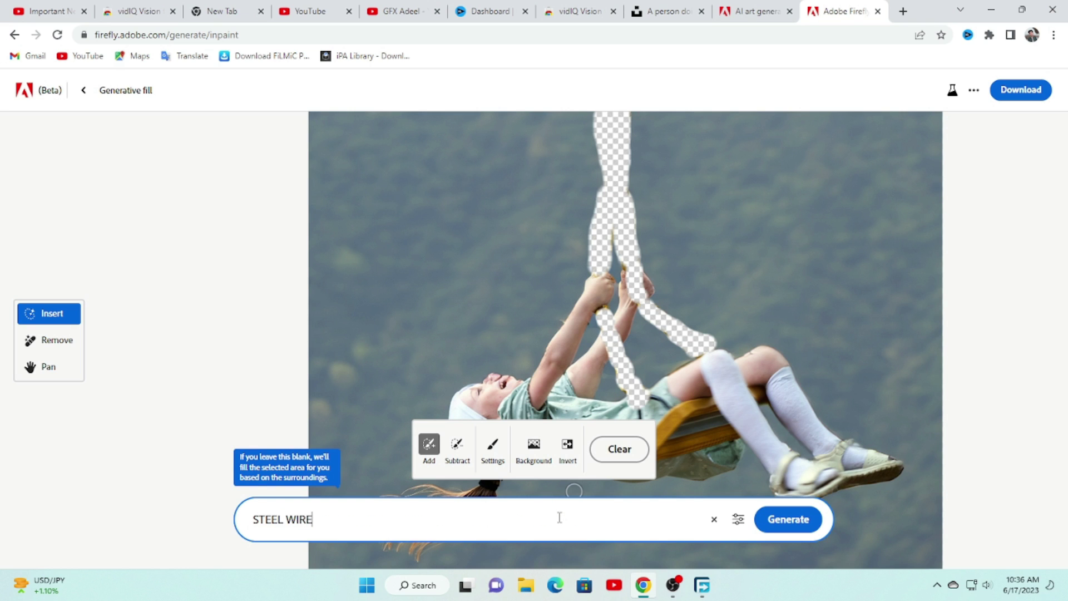
left_click(788, 519)
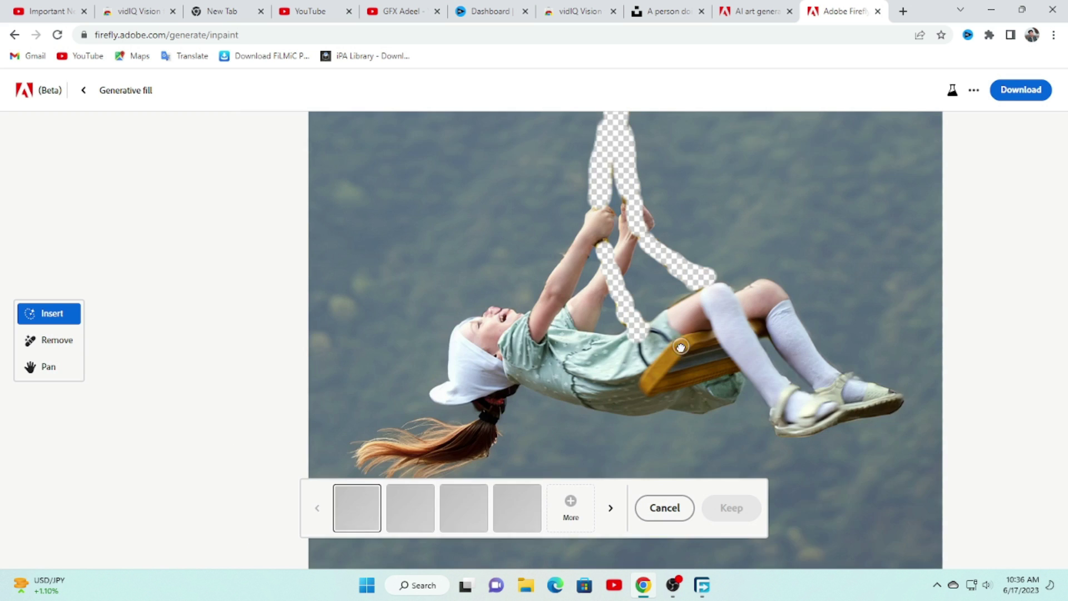
scroll(690, 295, "down", 3)
key("space")
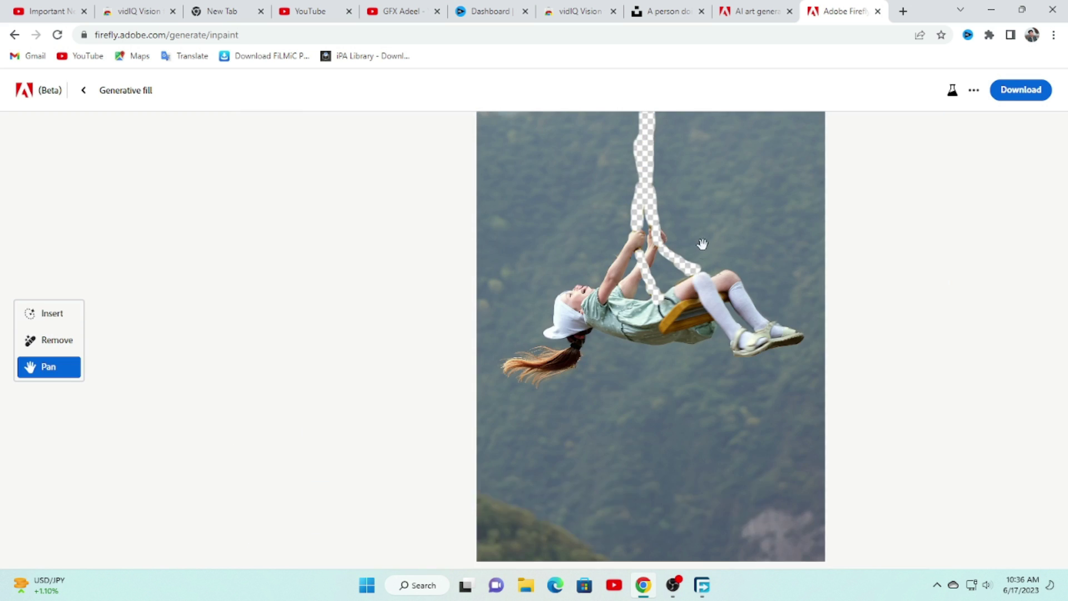
left_click_drag(702, 244, 663, 324)
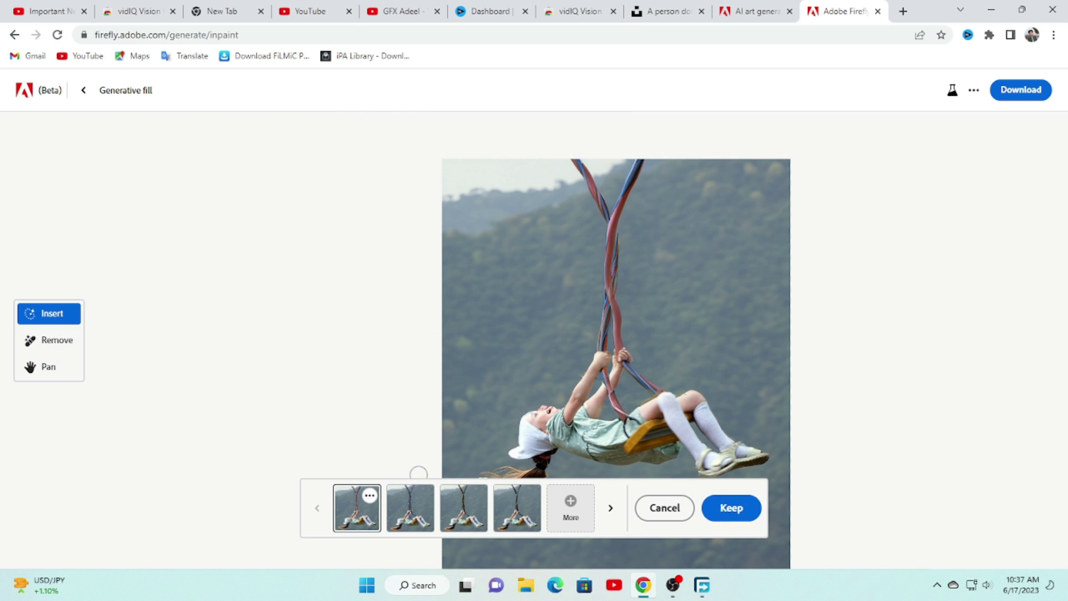
Preview the all-blue, brown-gold and dark grey wire rope variations
left_click(418, 510)
left_click(452, 517)
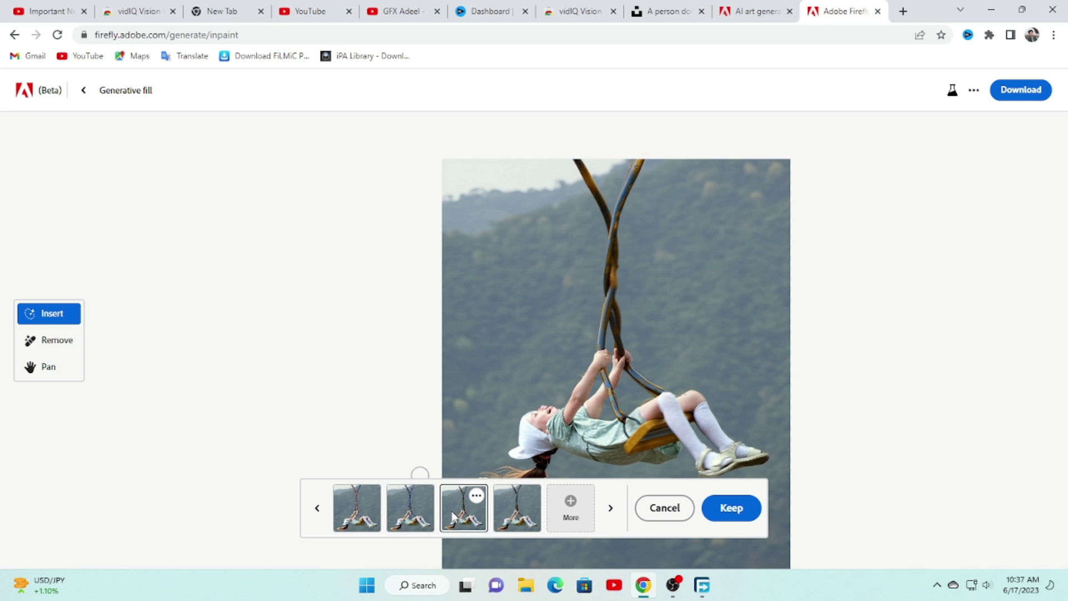
left_click(502, 519)
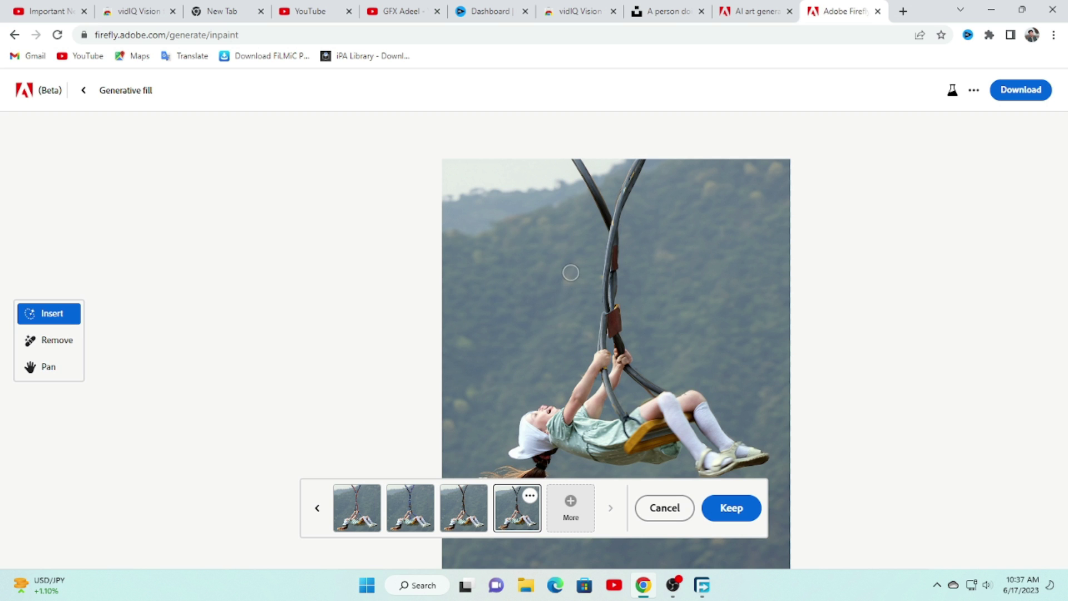
Zoom in and out on the fourth variation to inspect its dark grey wire ropes
scroll(571, 272, "up", 3)
scroll(595, 269, "down", 3)
scroll(603, 272, "down", 1)
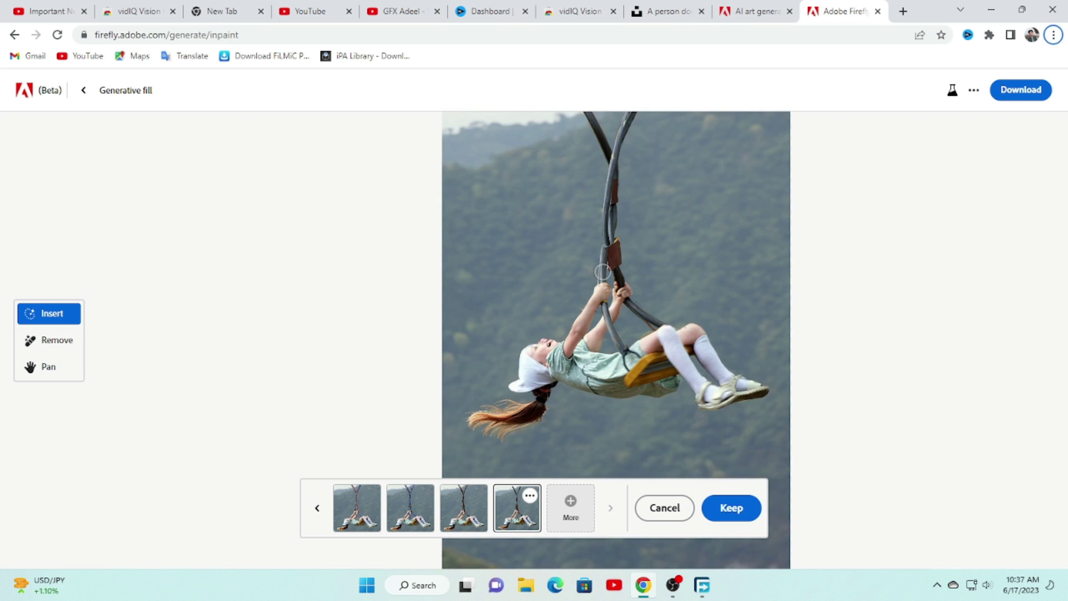
scroll(606, 272, "down", 2)
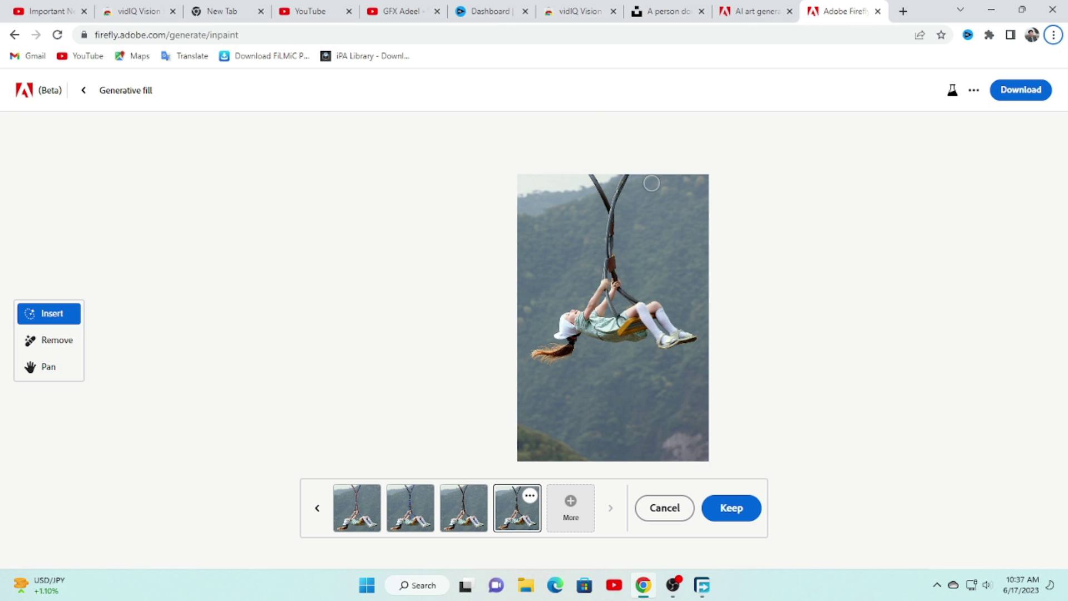
scroll(568, 266, "up", 2)
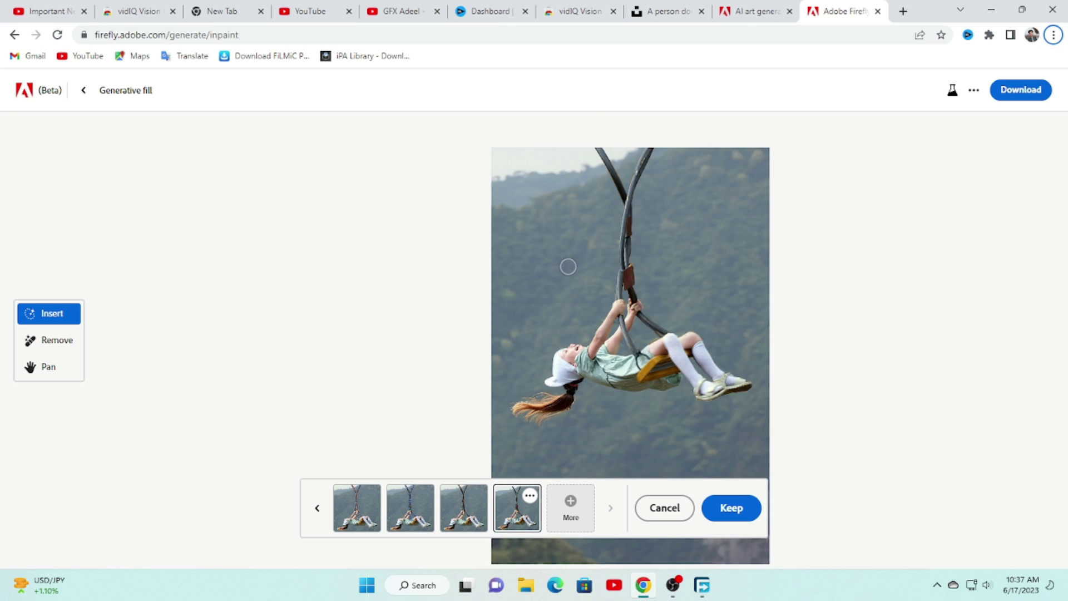
scroll(604, 239, "up", 1)
scroll(651, 206, "up", 1)
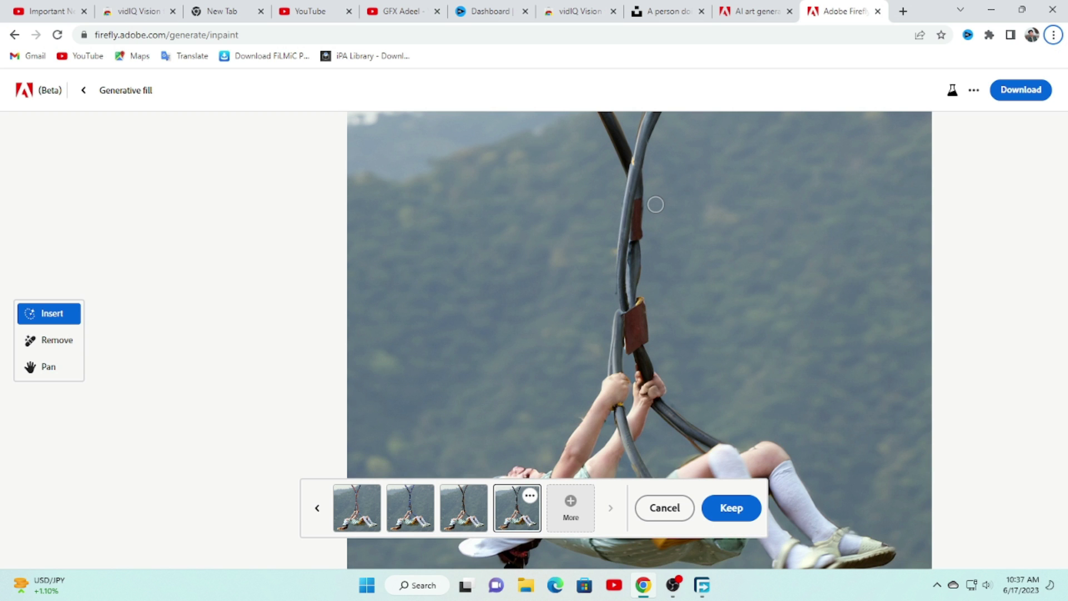
scroll(657, 204, "down", 2)
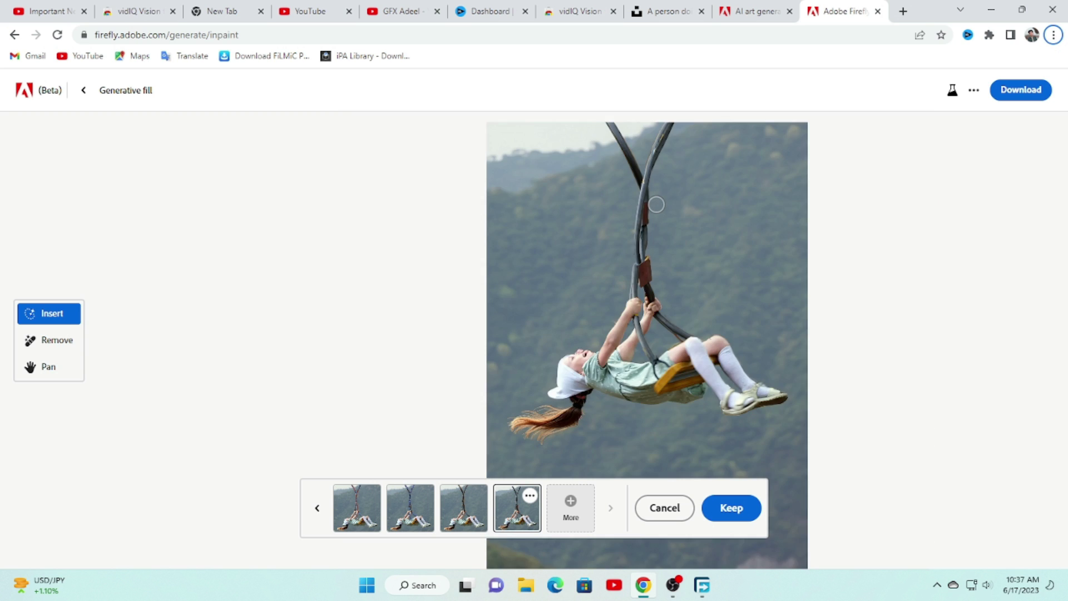
scroll(657, 205, "down", 2)
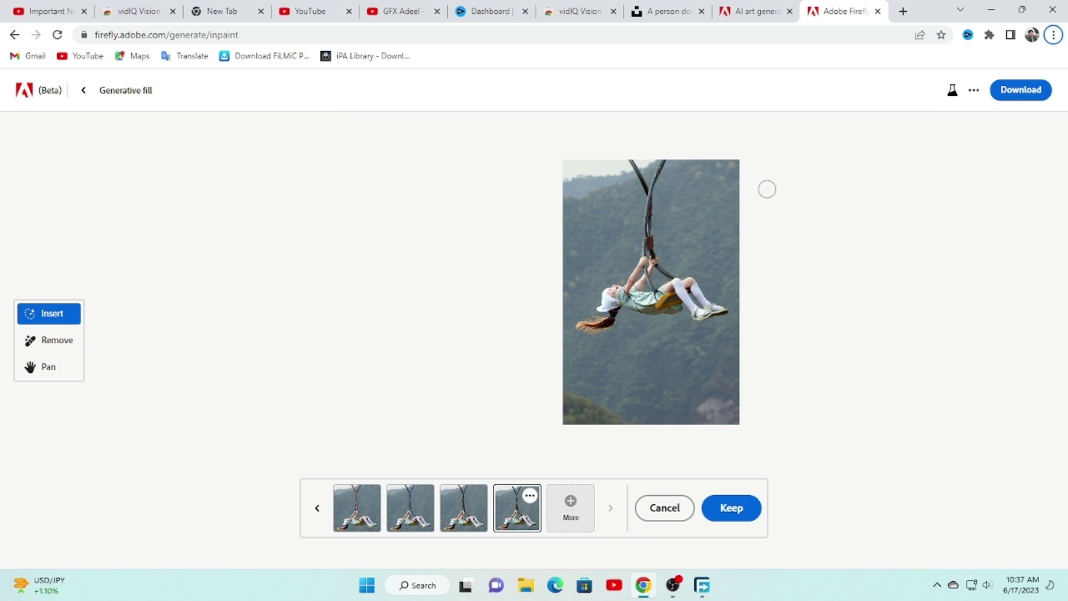
scroll(740, 262, "up", 1)
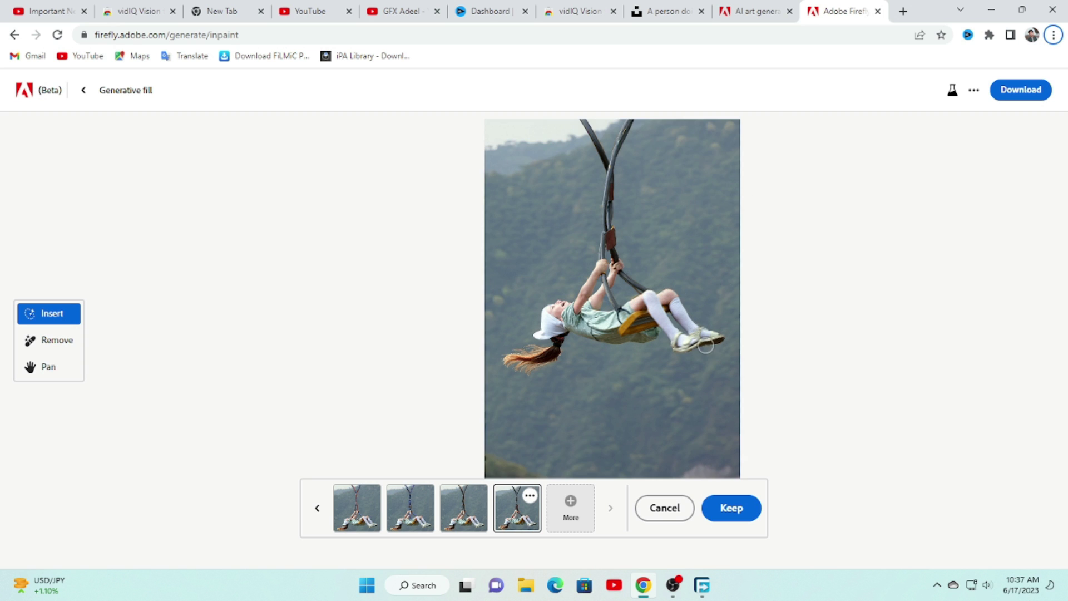
scroll(691, 337, "down", 2)
scroll(690, 337, "down", 1)
scroll(510, 282, "up", 2)
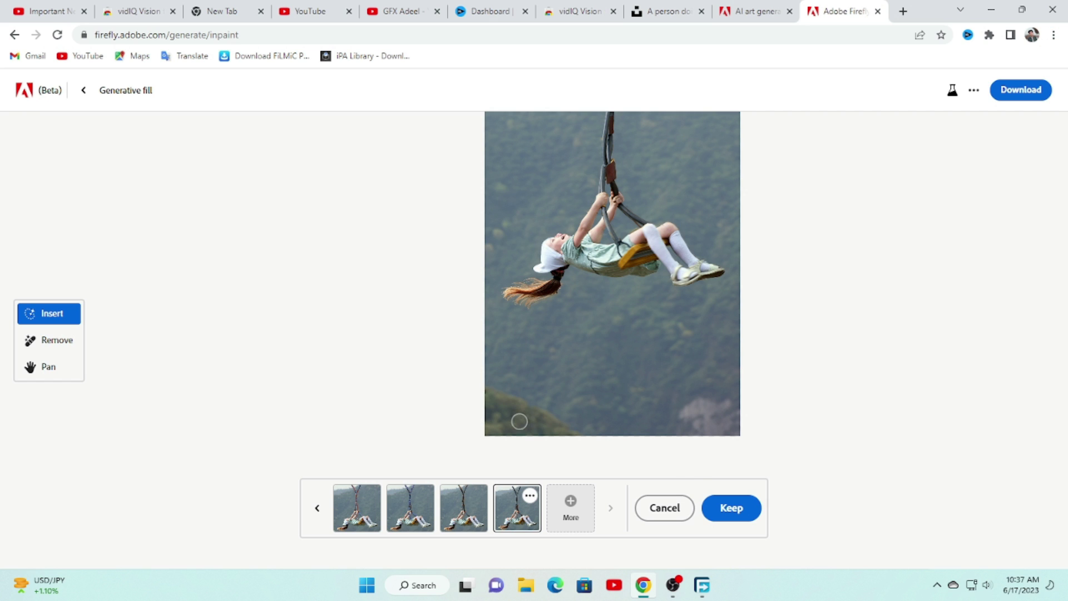
Keep the grey-wire rope variation and mask a band along the photo's bottom edge
left_click(740, 509)
mouse_move(479, 393)
left_mouse_down()
mouse_move(668, 426)
mouse_move(734, 414)
mouse_move(443, 406)
mouse_move(489, 392)
mouse_move(503, 413)
mouse_move(739, 424)
mouse_move(671, 438)
left_mouse_up()
mouse_move(485, 412)
left_mouse_down()
mouse_move(477, 374)
mouse_move(526, 389)
mouse_move(748, 405)
mouse_move(537, 378)
mouse_move(492, 348)
mouse_move(487, 370)
mouse_move(518, 378)
mouse_move(486, 355)
mouse_move(479, 319)
mouse_move(561, 378)
mouse_move(702, 408)
mouse_move(519, 372)
mouse_move(555, 390)
left_mouse_up()
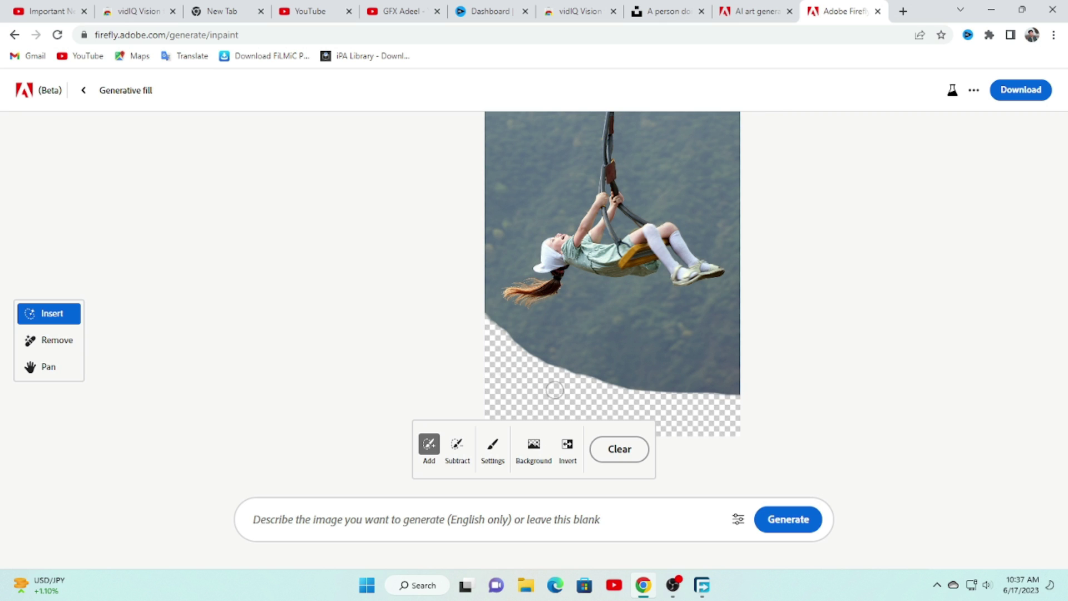
Generate a fill for the masked bottom band with the prompt 'LAKE'
left_click(509, 512)
type("LAKE")
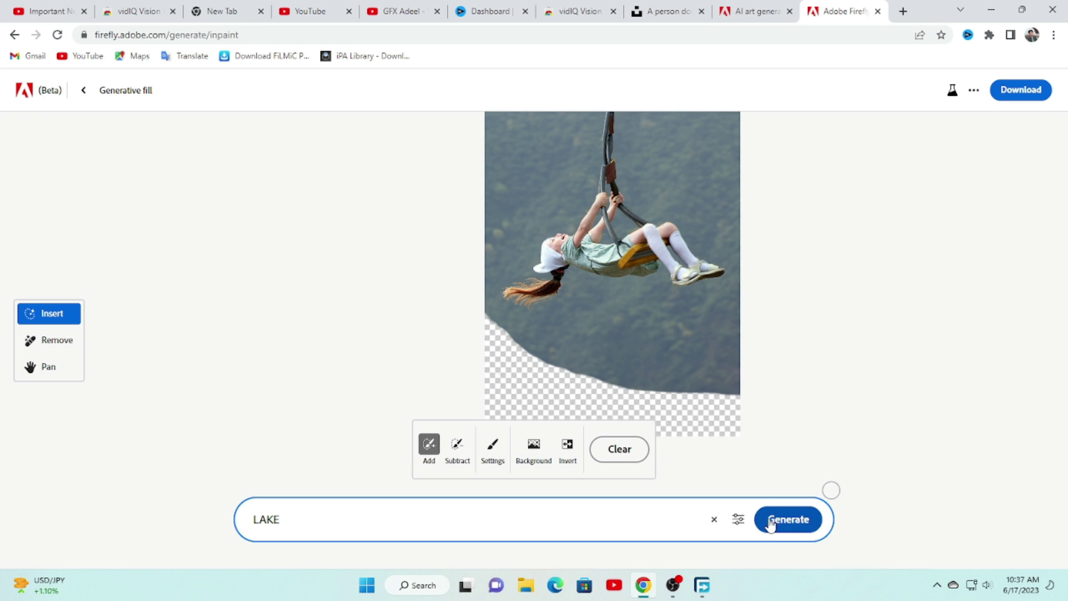
left_click(768, 522)
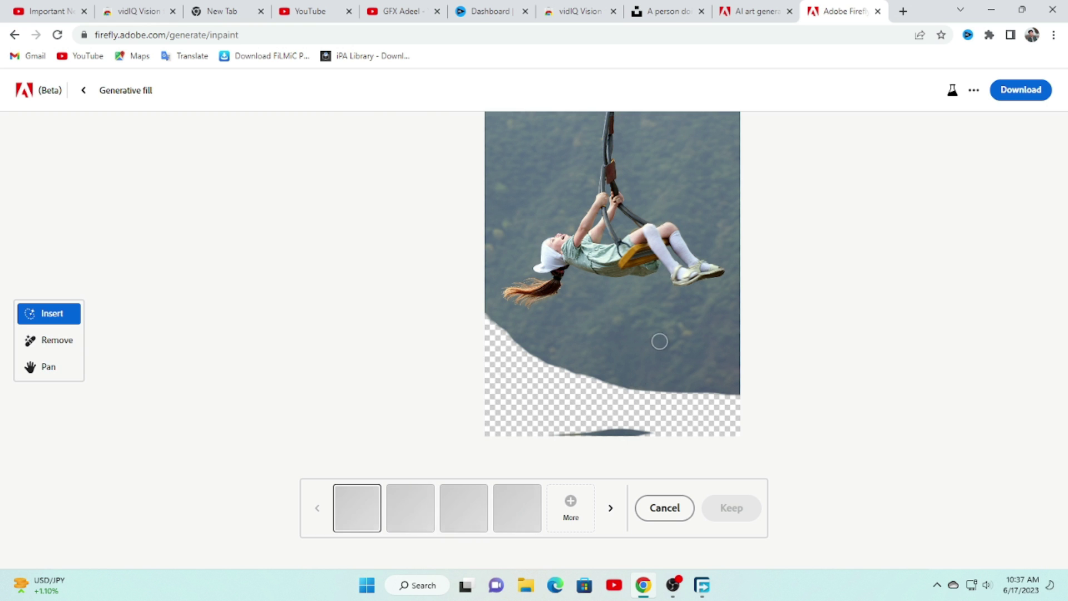
Pan the photo into view and preview the second, fourth and third lake variations
key("space")
left_click_drag(655, 307, 606, 341)
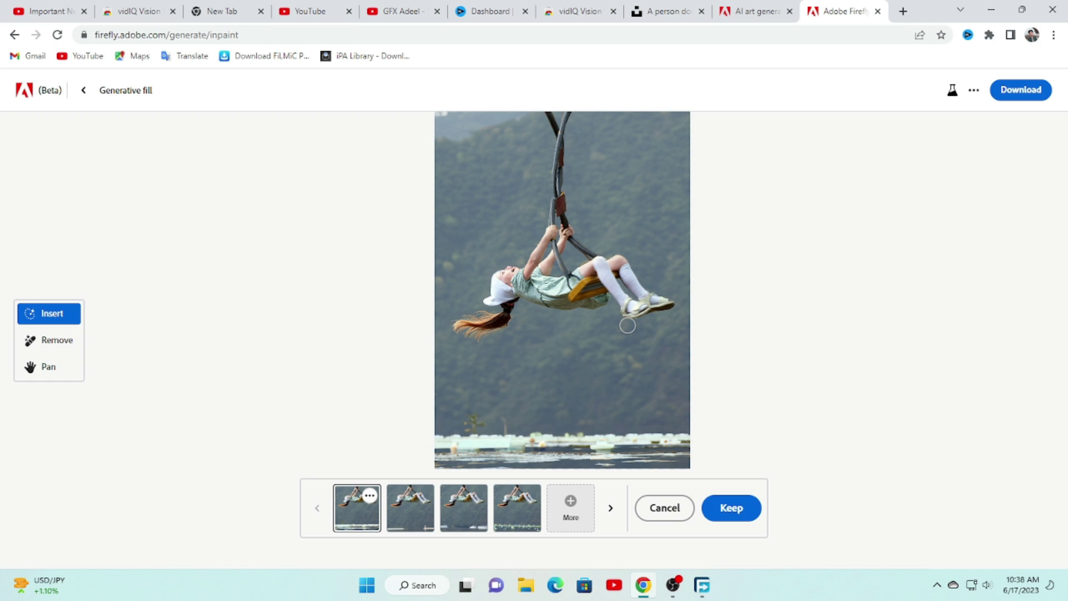
left_click_drag(628, 326, 523, 436)
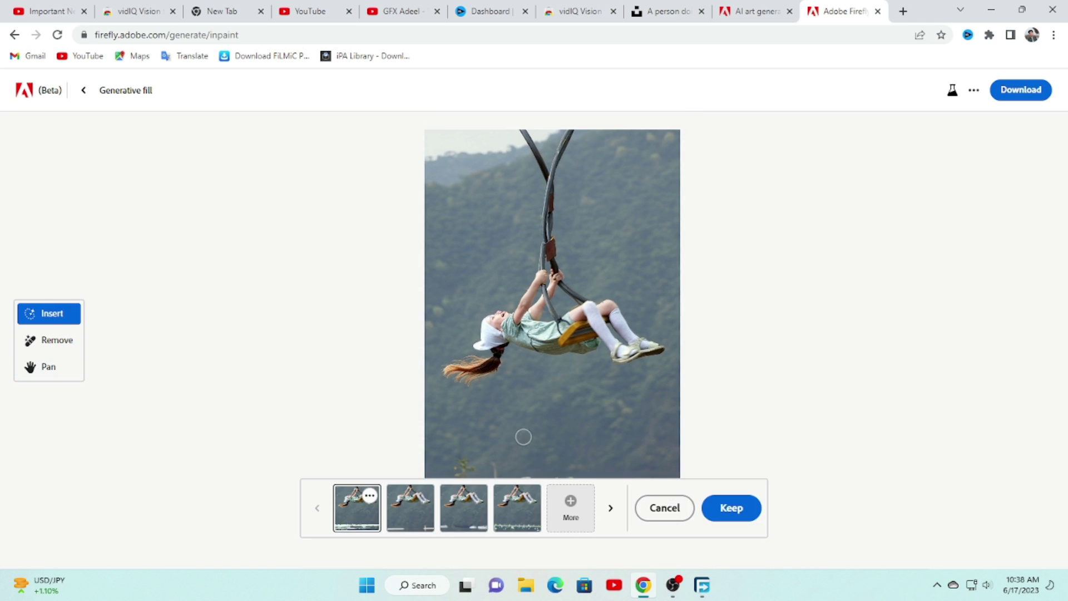
left_click(401, 509)
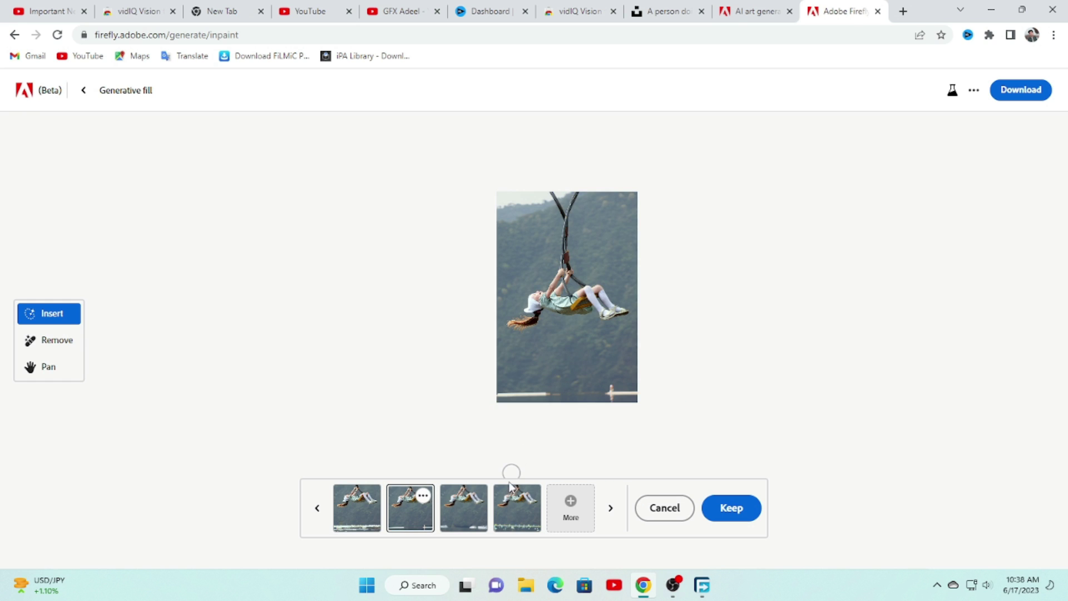
left_click(514, 513)
left_click(475, 519)
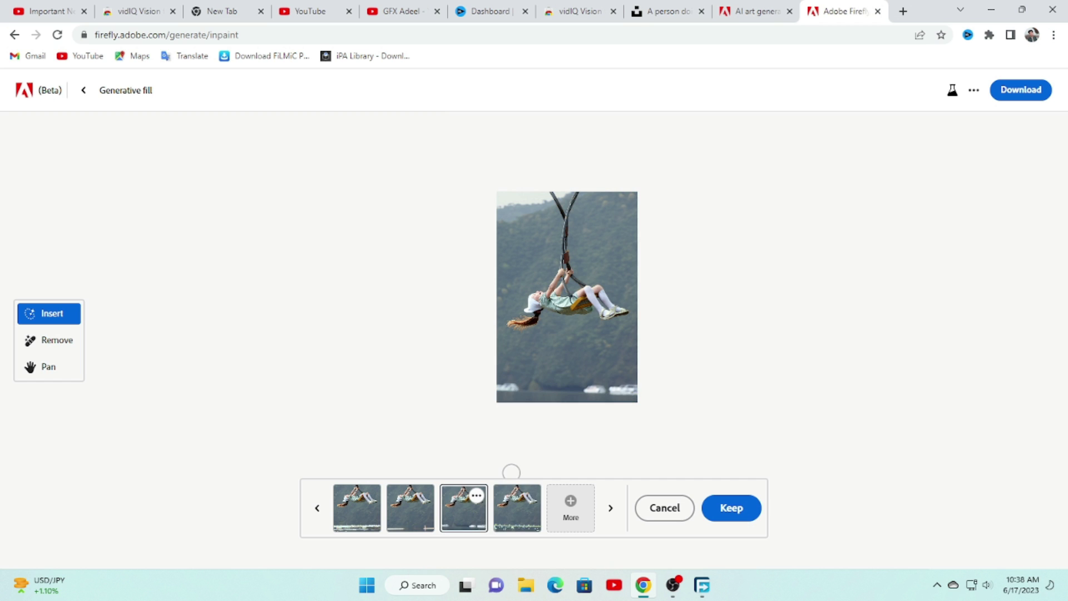
Recheck the first through third lake variations, ending on the fourth
scroll(591, 393, "up", 2)
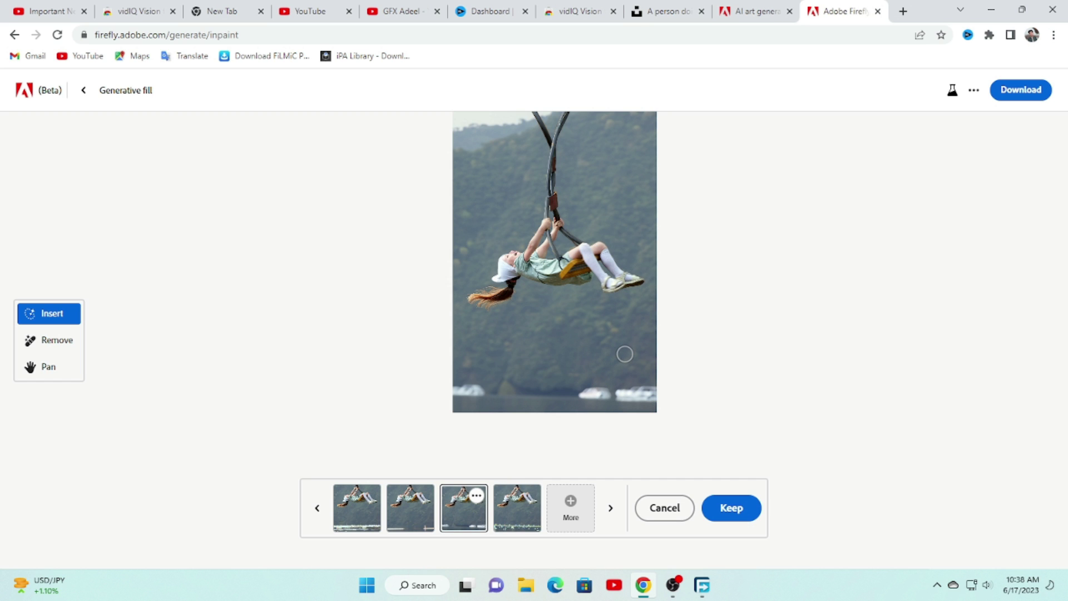
left_click(405, 513)
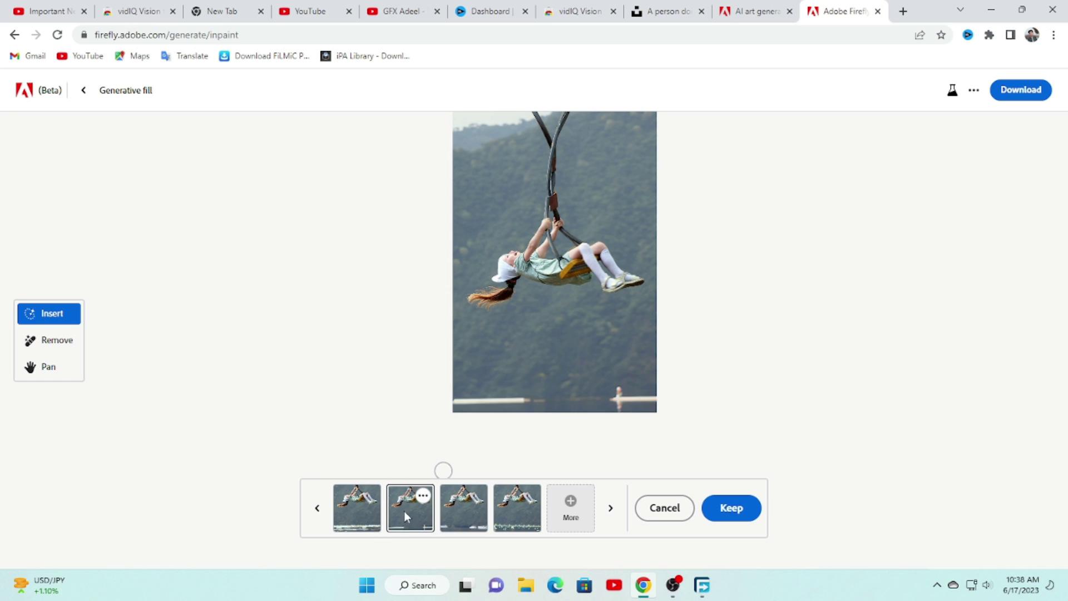
left_click(362, 520)
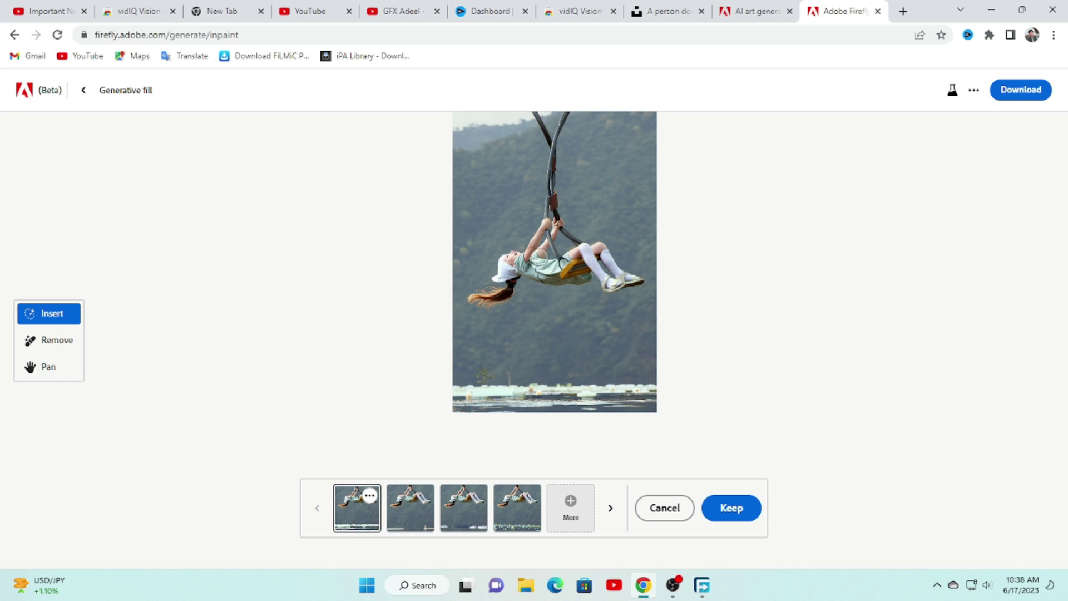
scroll(540, 255, "down", 3)
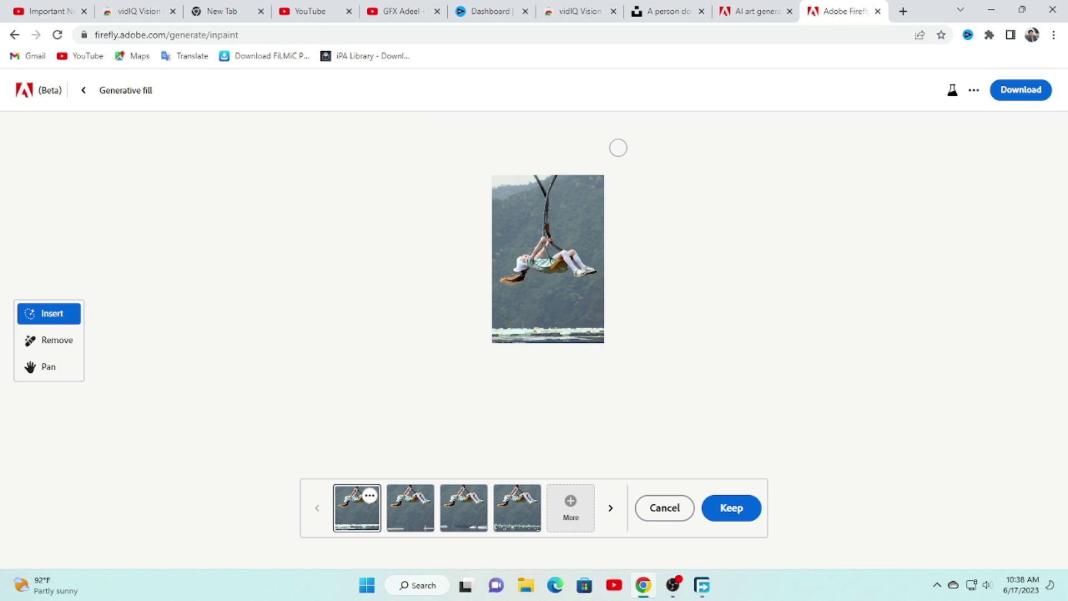
scroll(618, 148, "up", 2)
left_click(426, 510)
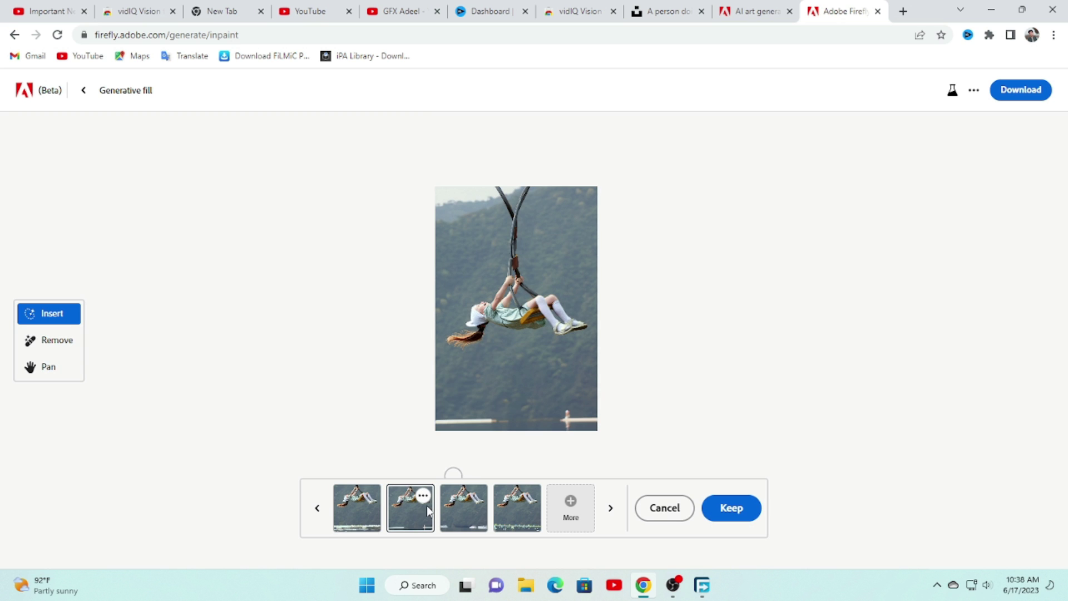
left_click(466, 511)
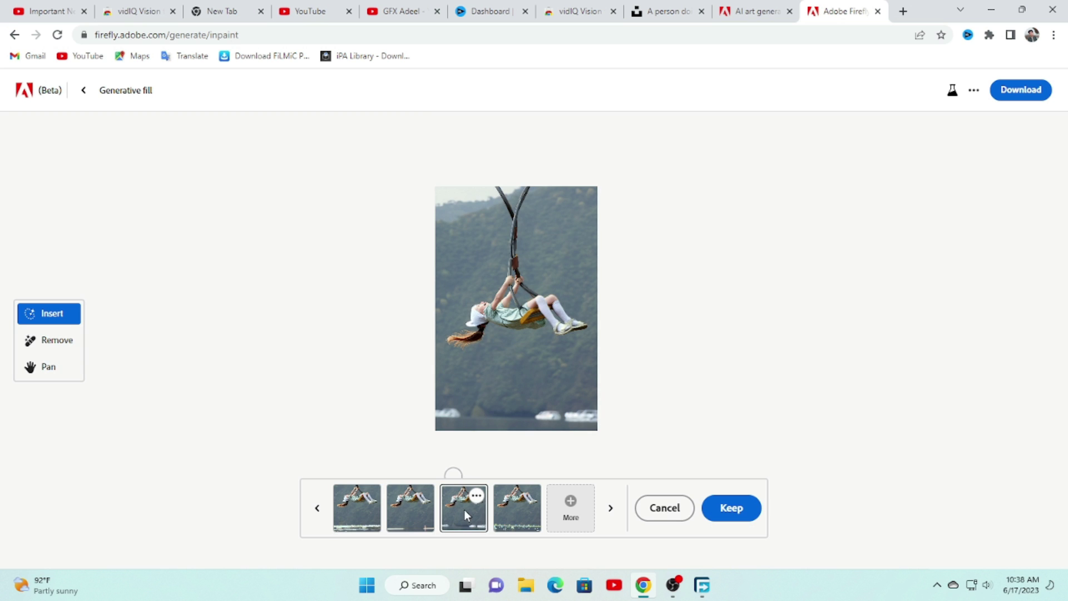
left_click(503, 512)
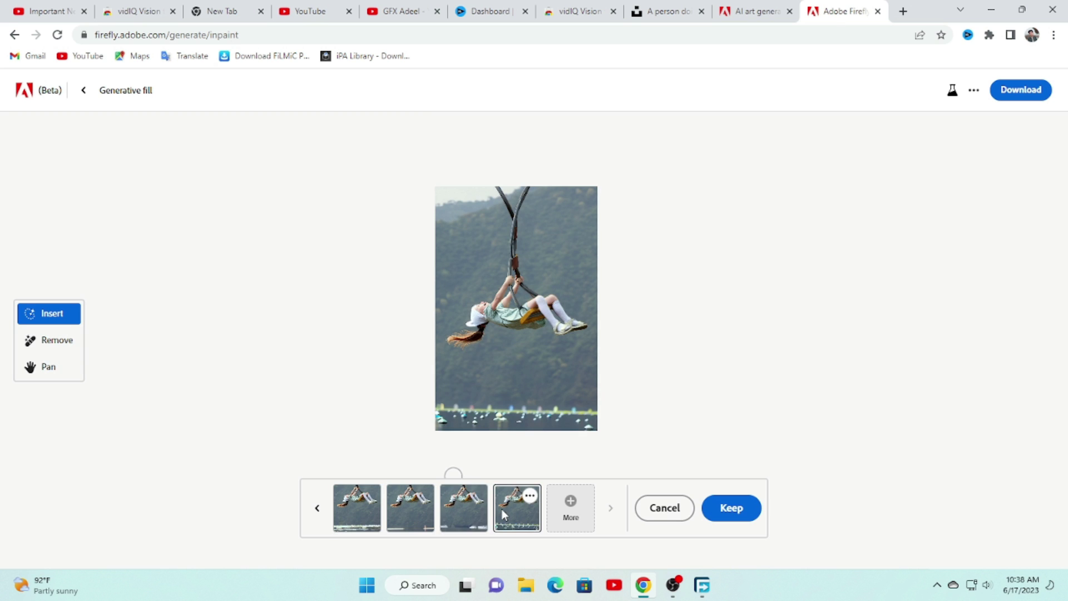
Generate more lake variations and page through them, ending on the third one with boats
left_click(557, 520)
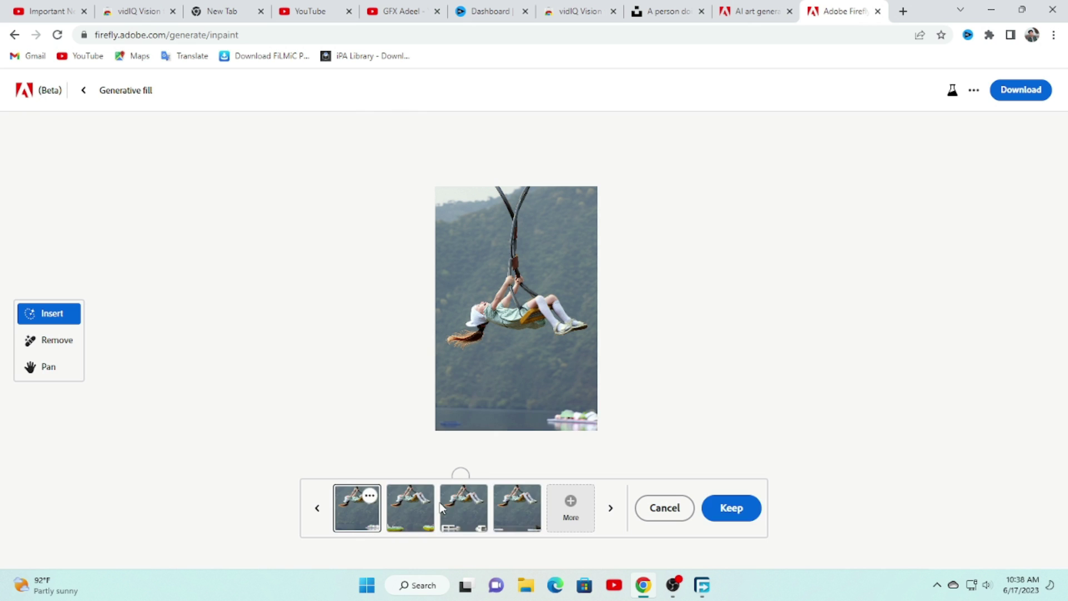
left_click(423, 517)
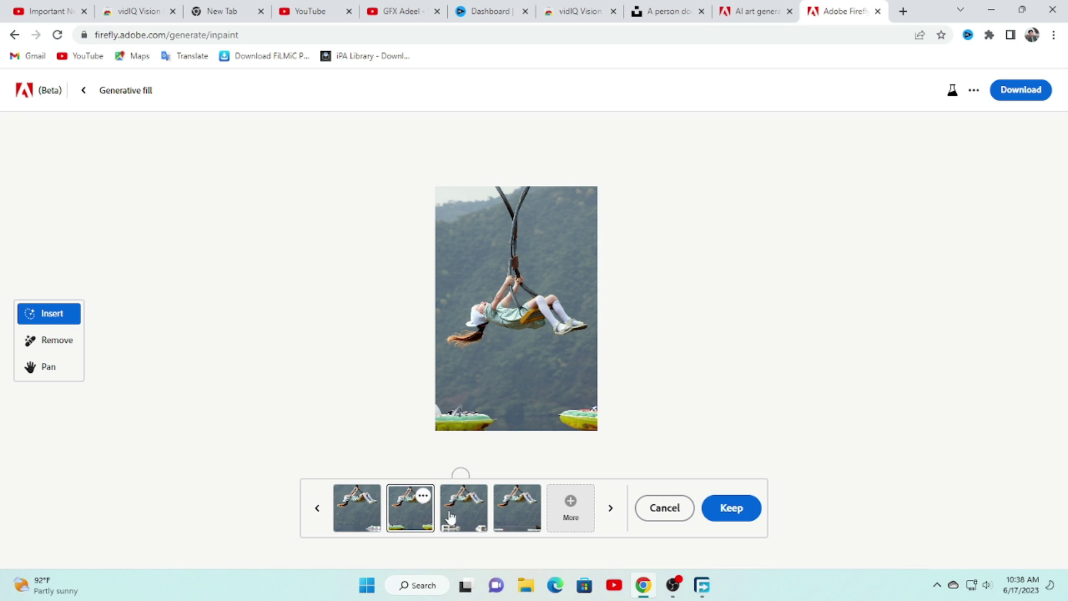
left_click(494, 516)
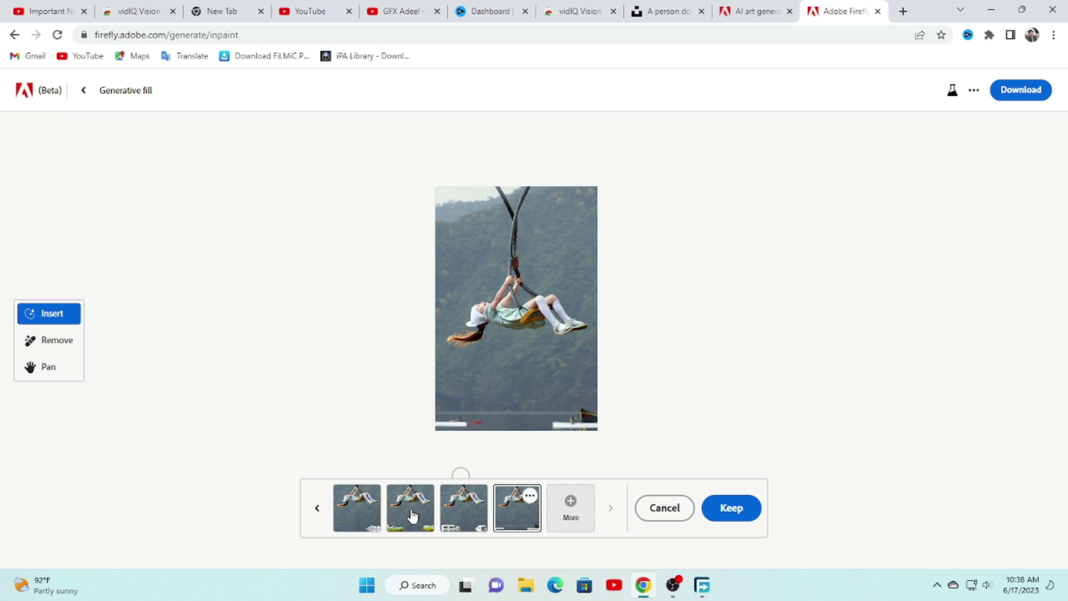
left_click(361, 514)
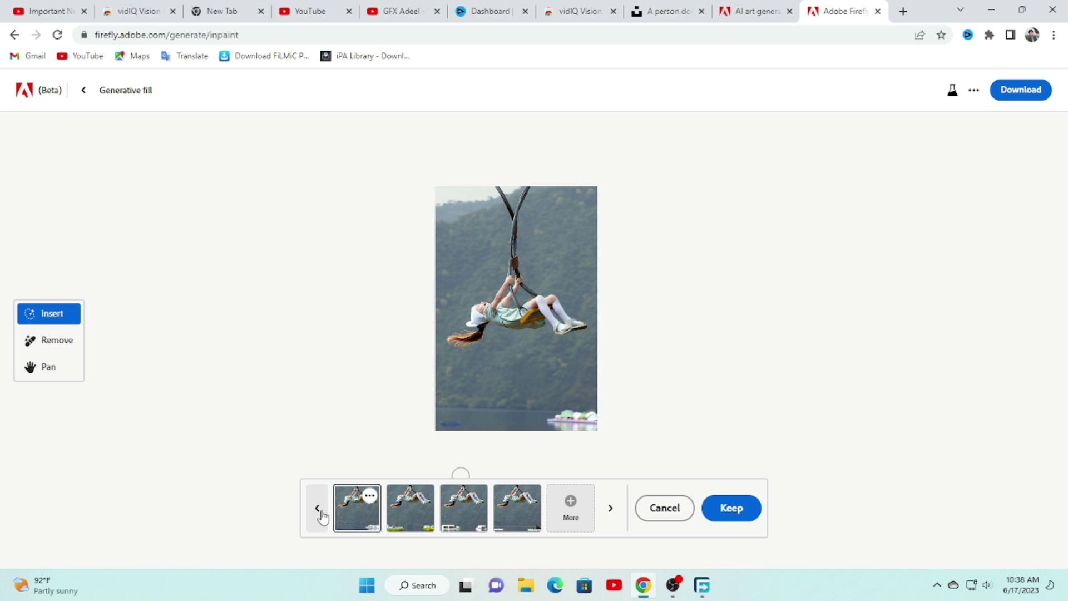
left_click(317, 509)
left_click(428, 523)
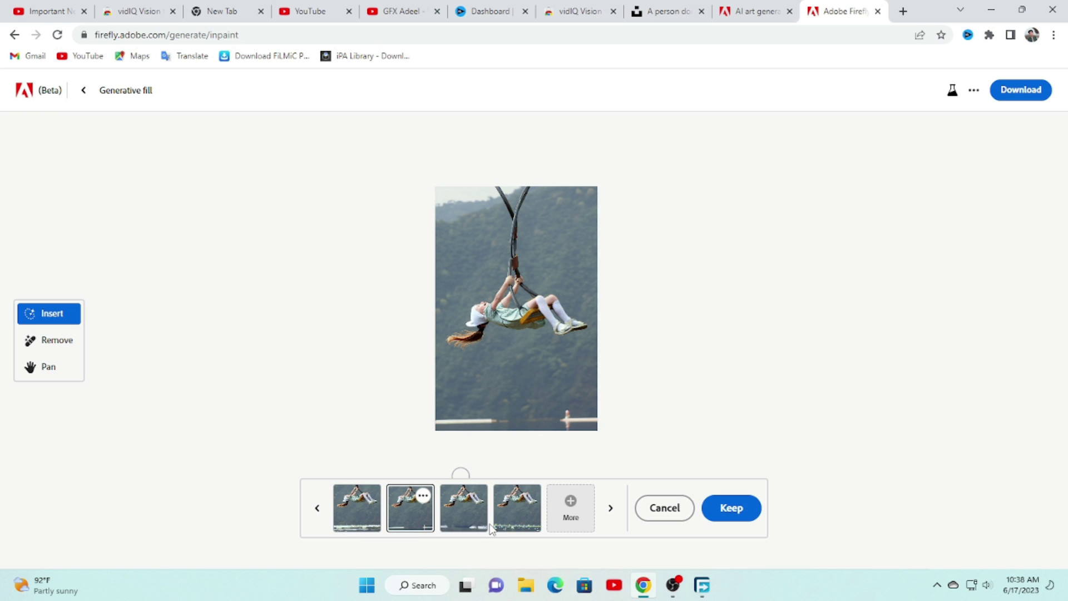
left_click(506, 528)
left_click(465, 528)
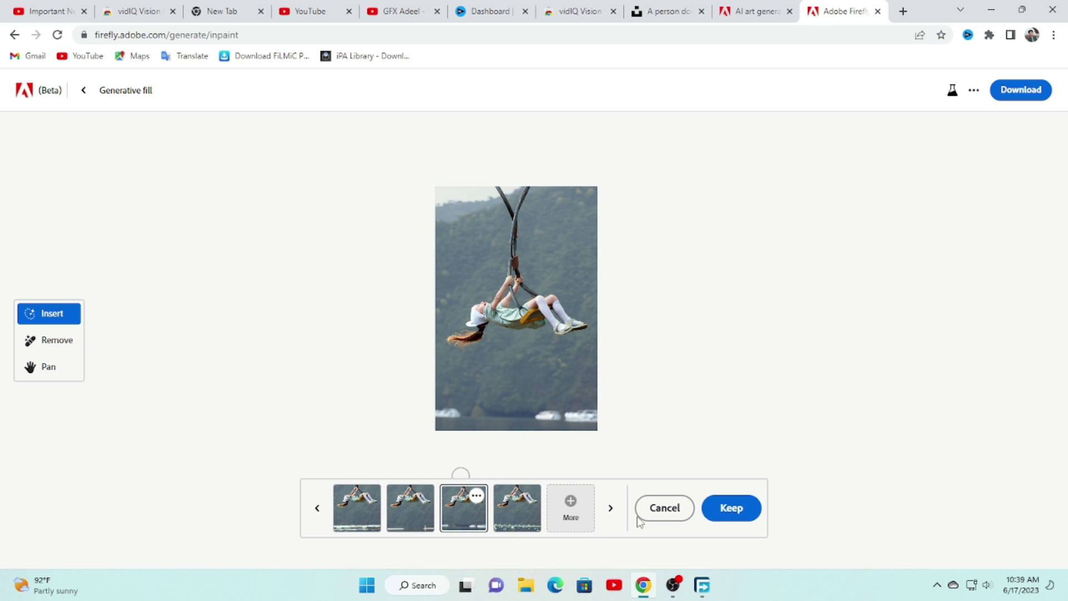
Keep the lake variation with boats on the water below the forest
left_click(745, 513)
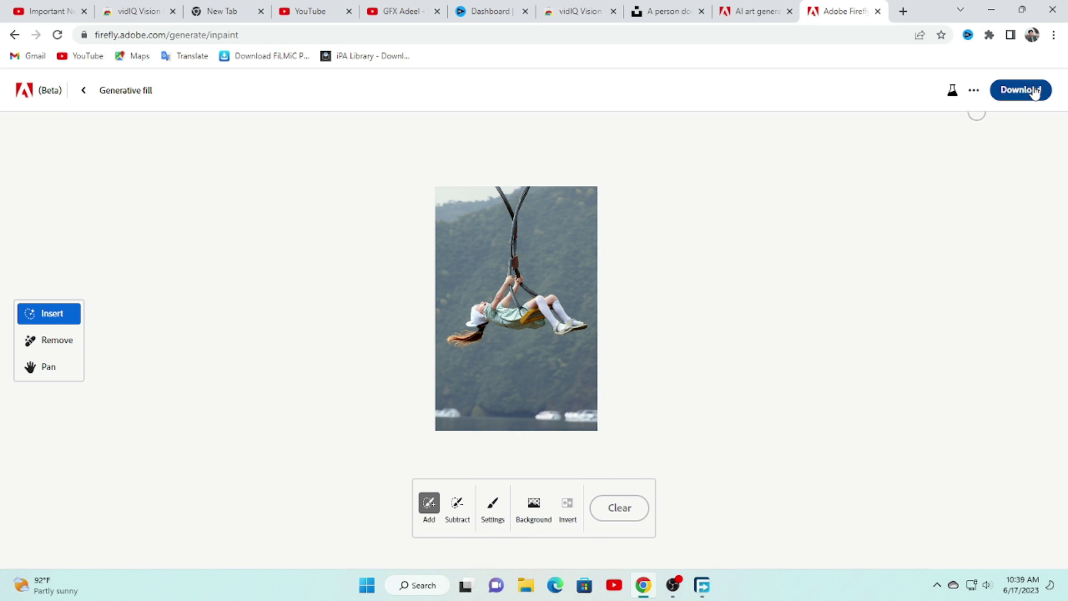